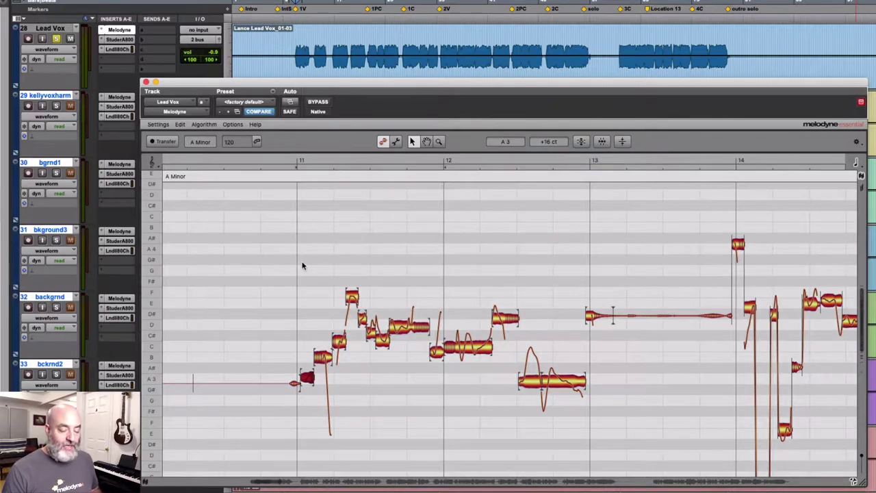
# Step: Select the lead vocal notes from the first A3 note after bar 11 through the long A3 note before bar 13
pyautogui.moveTo(278, 252); pyautogui.dragTo(585, 398)
pyautogui.click(295, 307)
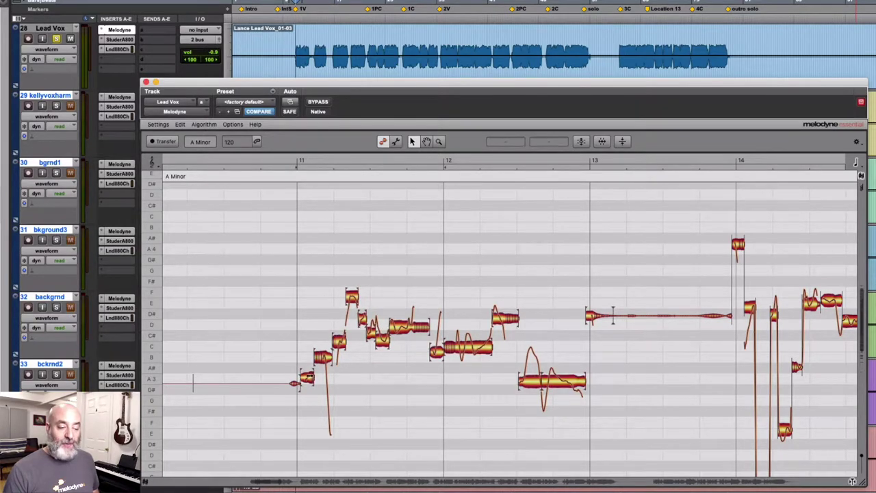
pyautogui.click(306, 377)
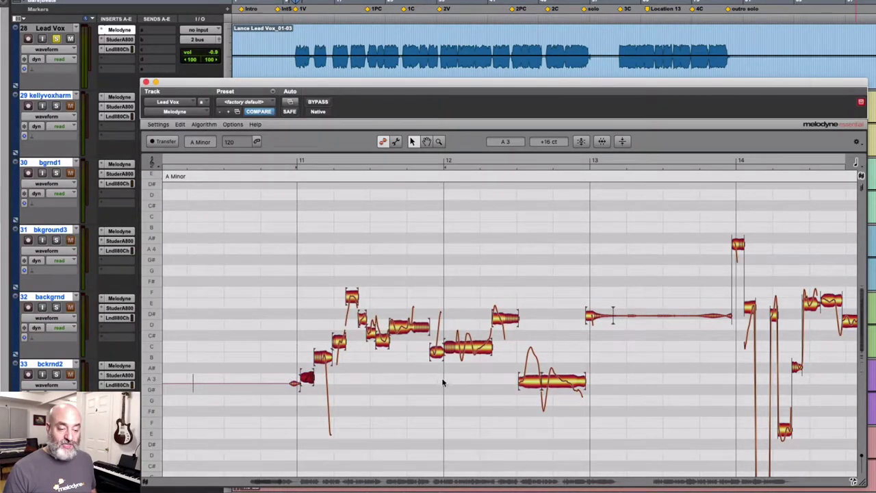
pyautogui.keyDown('shift'); pyautogui.click(558, 383); pyautogui.keyUp('shift')
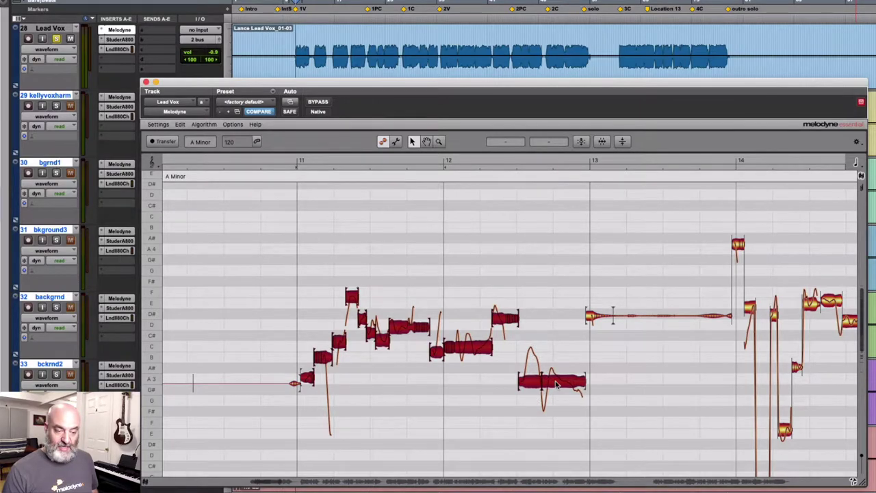
# Step: Remove the long A3 note's last part and the C note after bar 12 from the selection, add the A4 note at bar 14, and deselect all
pyautogui.keyDown('super'); pyautogui.click(555, 385); pyautogui.keyUp('super')
pyautogui.keyDown('super'); pyautogui.click(469, 345); pyautogui.keyUp('super')
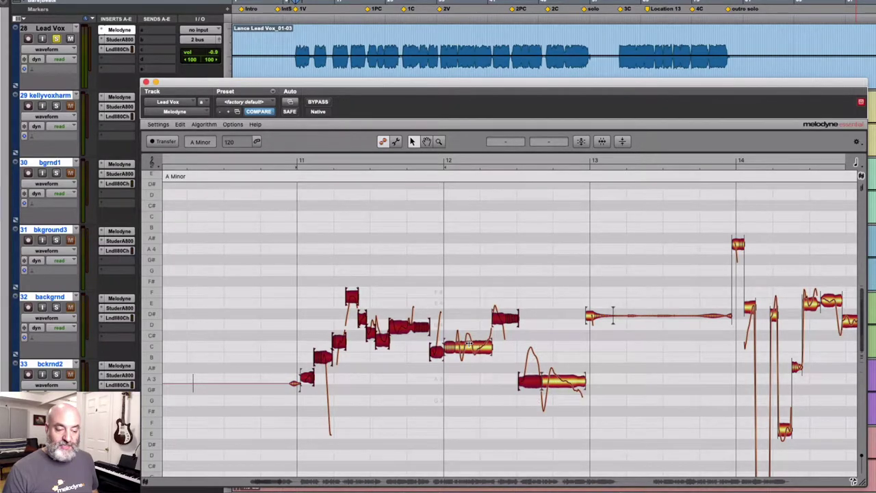
pyautogui.keyDown('super'); pyautogui.click(738, 243); pyautogui.keyUp('super')
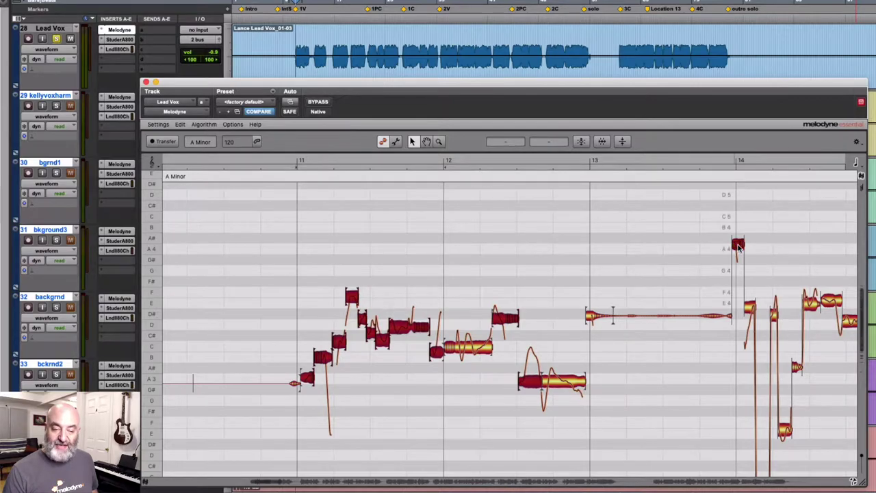
pyautogui.click(426, 275)
# Step: Starting from the first A3 note after bar 11, move the selection forward and back through the phrase one note at a time
pyautogui.click(305, 379)
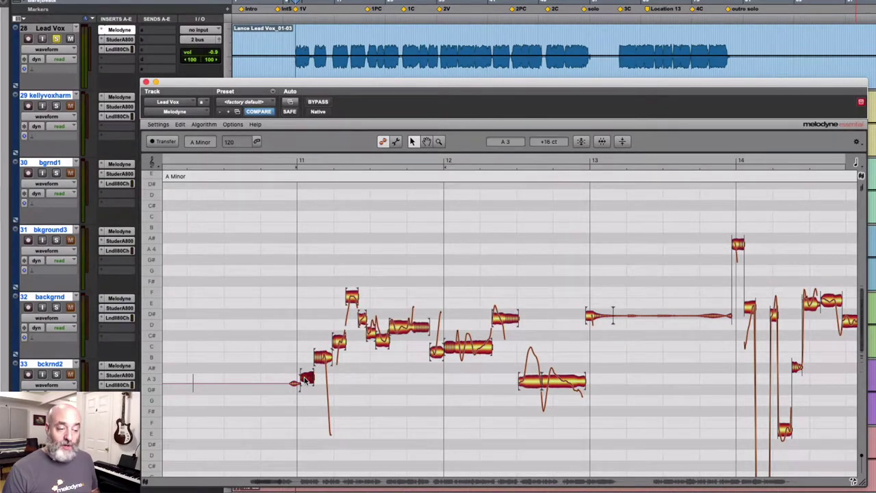
pyautogui.hotkey('alt', 'Right')
pyautogui.hotkey('alt', 'Right')
pyautogui.hotkey('alt', 'Right')
pyautogui.hotkey('alt', 'Right')
pyautogui.hotkey('alt', 'Right')
pyautogui.hotkey('alt', 'Right')
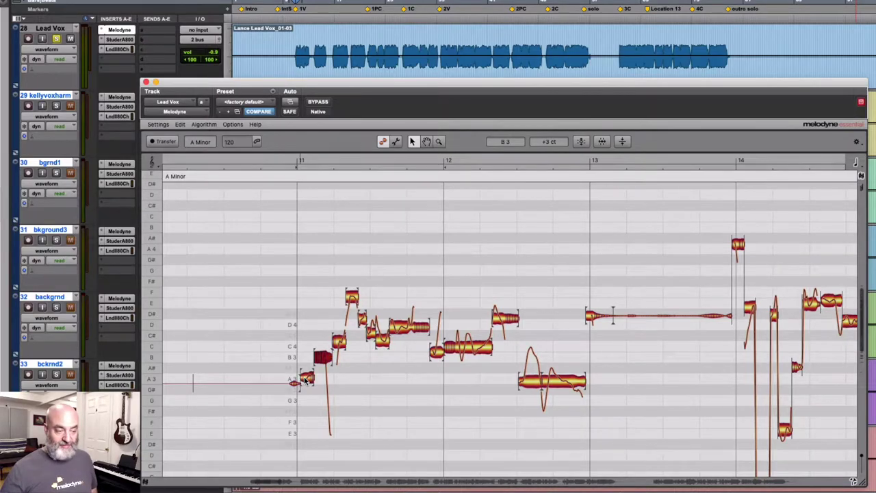
pyautogui.hotkey('alt', 'Right')
pyautogui.hotkey('alt', 'Right')
pyautogui.hotkey('alt', 'Right')
pyautogui.hotkey('alt', 'Left')
pyautogui.hotkey('alt', 'Left')
pyautogui.hotkey('alt', 'Left')
pyautogui.hotkey('alt', 'Left')
pyautogui.hotkey('alt', 'Left')
pyautogui.hotkey('alt', 'Left')
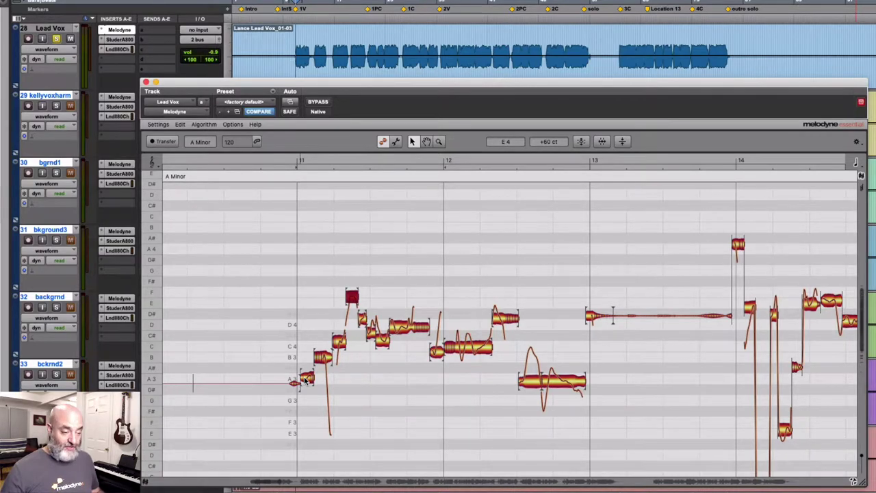
# Step: Extend the selection note by note from the E4 note to the long C note after bar 12, and clear it
pyautogui.hotkey('shift', 'alt', 'Right')
pyautogui.hotkey('shift', 'alt', 'Right')
pyautogui.hotkey('shift', 'alt', 'Right')
pyautogui.hotkey('shift', 'alt', 'Right')
pyautogui.hotkey('shift', 'alt', 'Right')
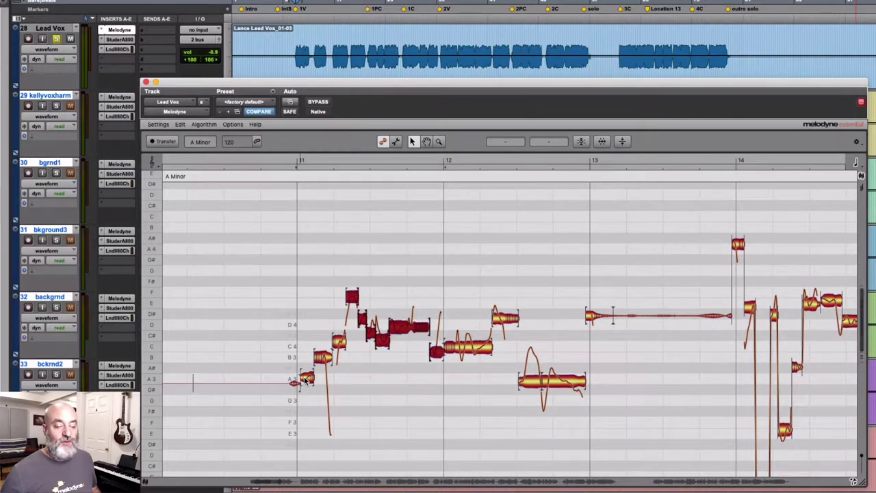
pyautogui.hotkey('shift', 'alt', 'Right')
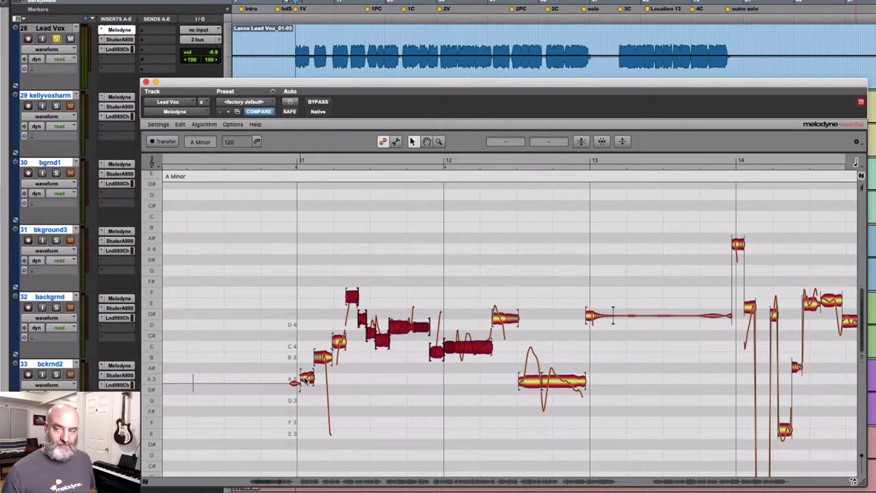
pyautogui.click(311, 260)
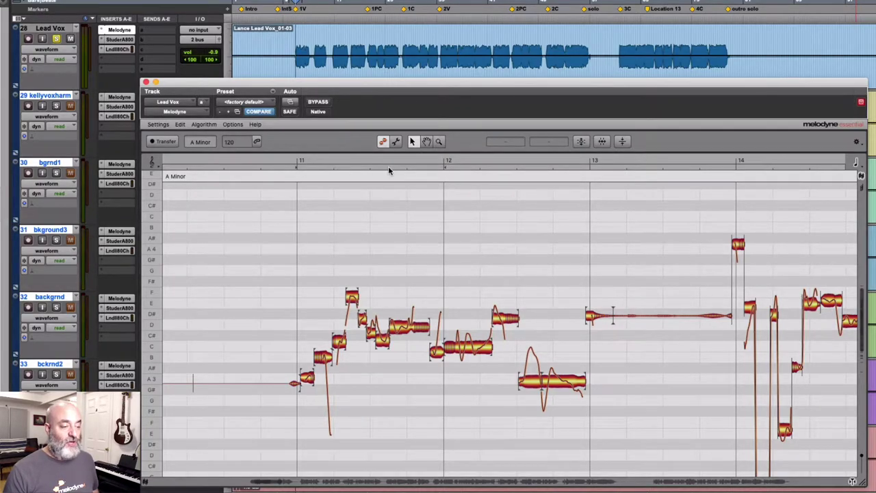
# Step: Set the cycle range from bar 11 to bar 12 and play that measure in a loop
pyautogui.moveTo(296, 168); pyautogui.dragTo(446, 161)
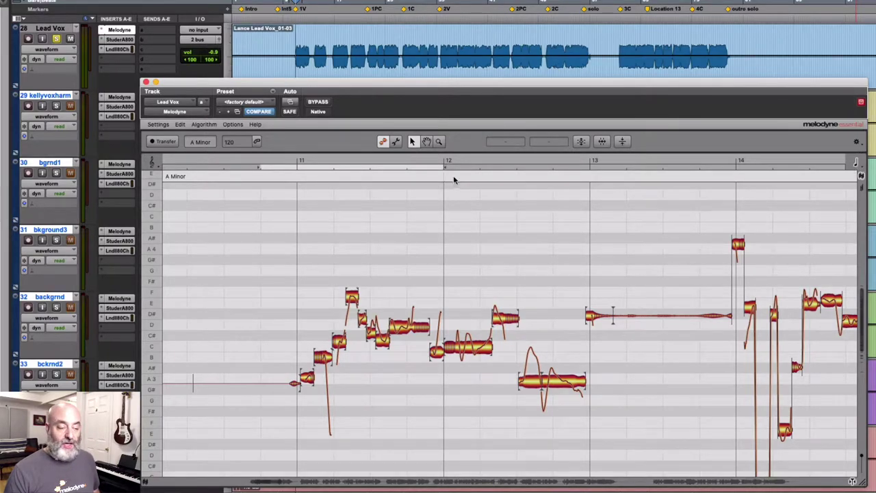
pyautogui.moveTo(259, 168); pyautogui.dragTo(281, 167)
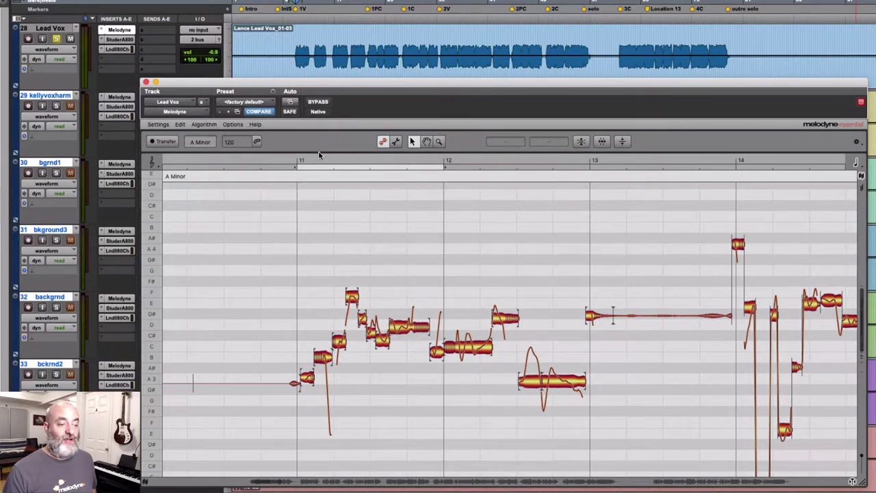
pyautogui.press('space')
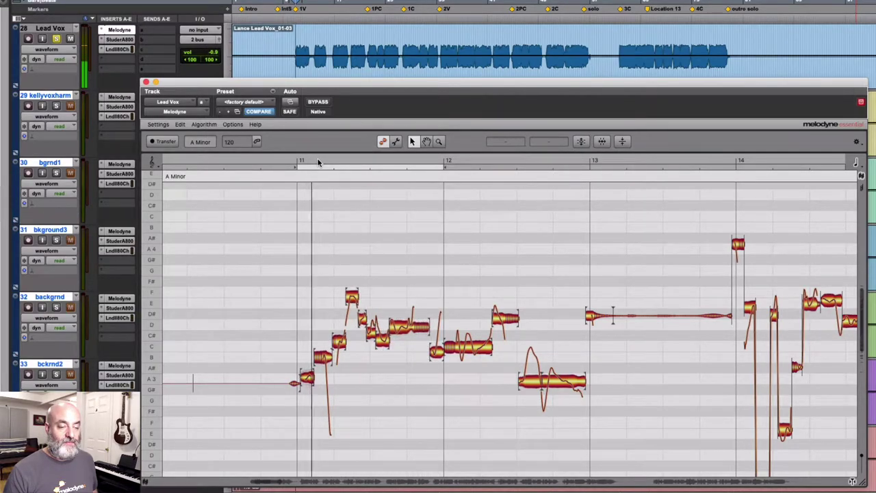
pyautogui.press('space')
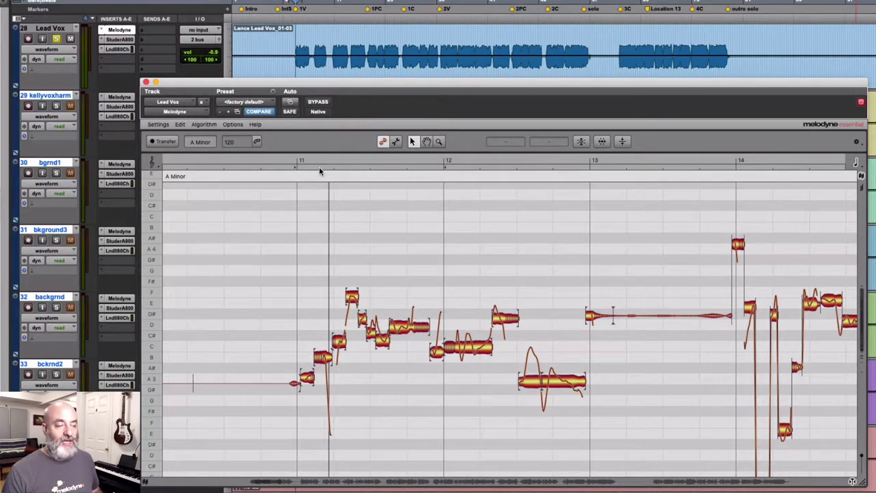
# Step: Define the cycle range again and adjust both of its ends to span bar 11 to bar 12
pyautogui.moveTo(293, 167); pyautogui.dragTo(460, 167)
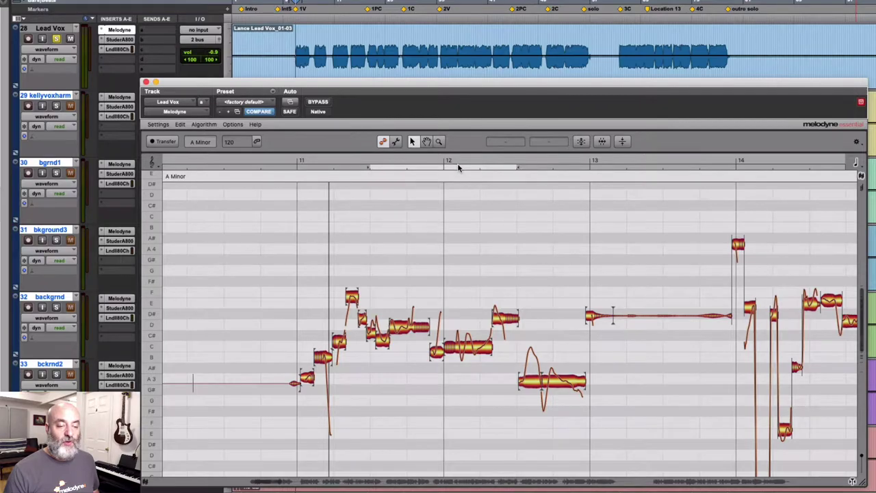
pyautogui.moveTo(367, 167); pyautogui.dragTo(297, 167)
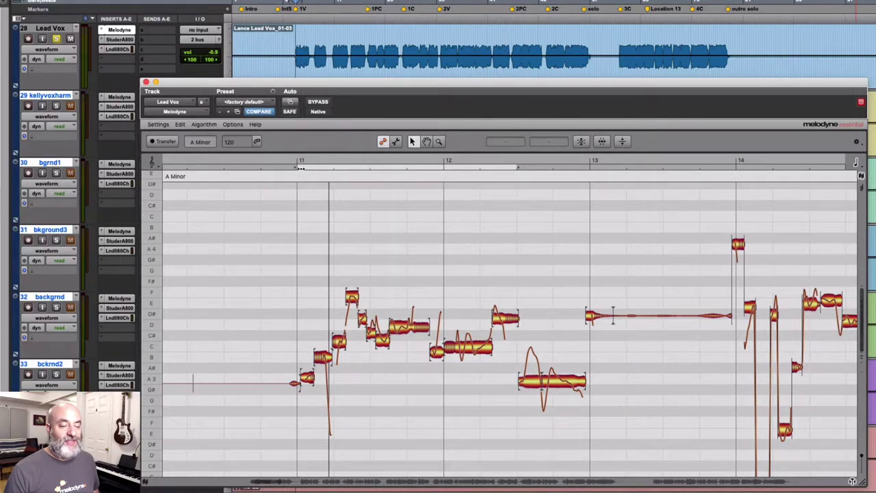
pyautogui.moveTo(516, 167); pyautogui.dragTo(446, 168)
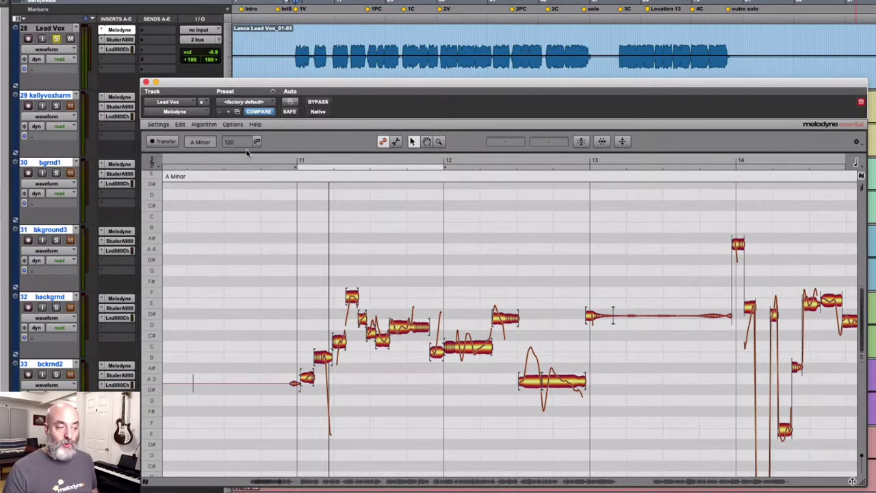
# Step: Check the Autoscroll option and play the vocal from bar 14 to see the view follow playback
pyautogui.click(232, 125)
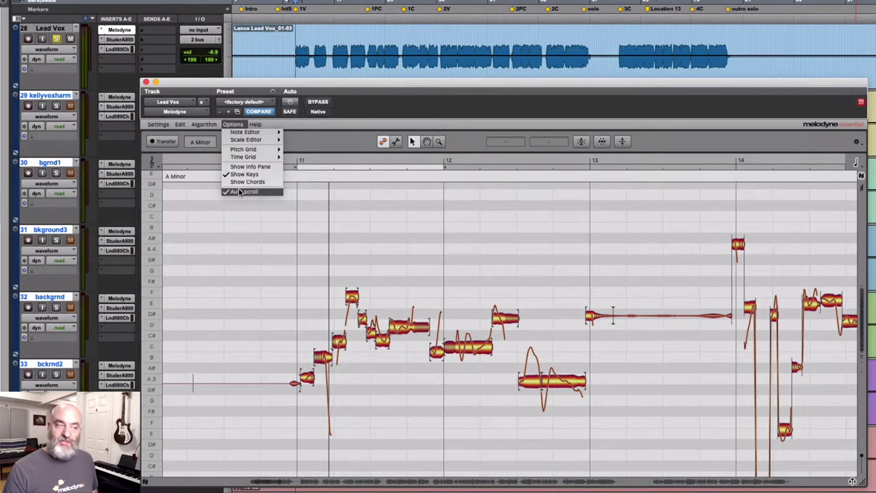
pyautogui.click(238, 125)
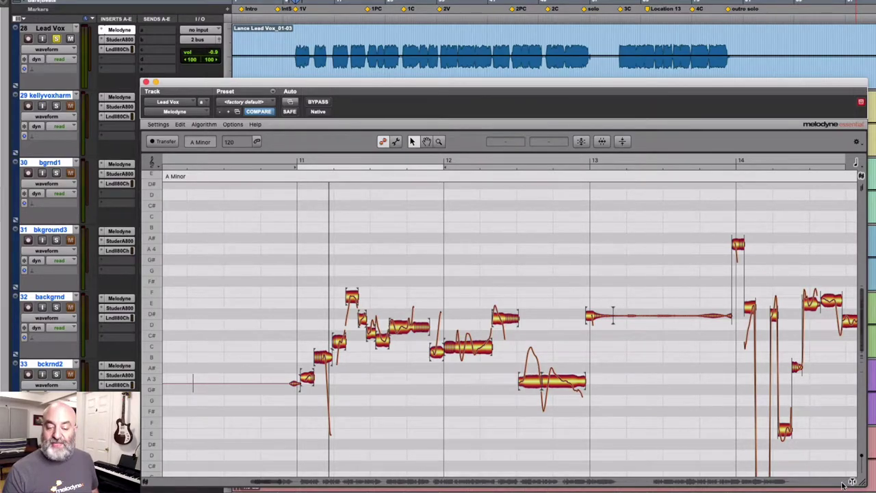
pyautogui.click(789, 161)
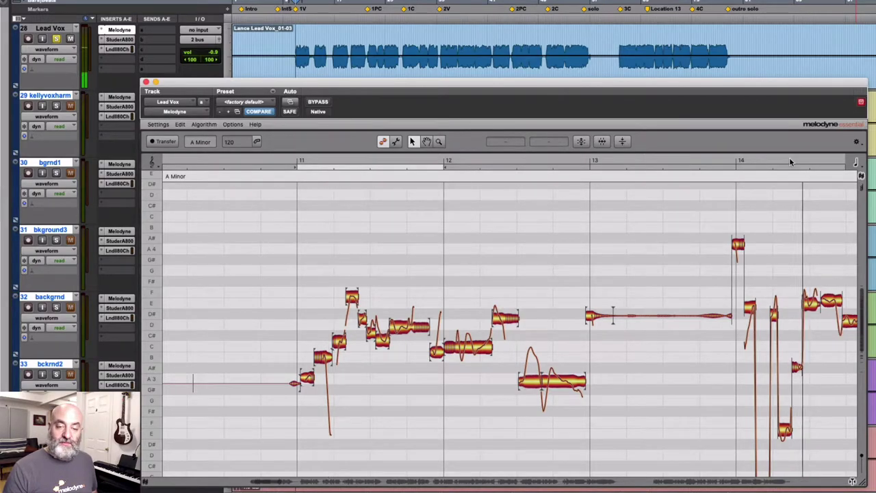
pyautogui.press('space')
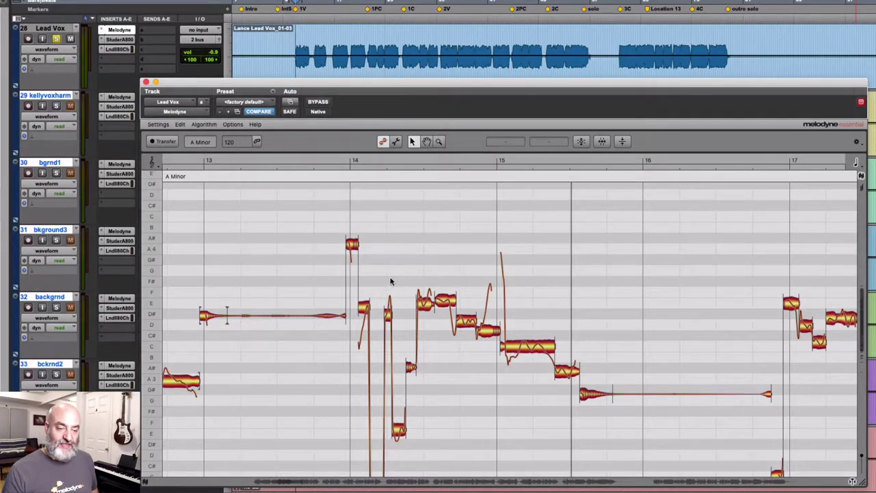
# Step: Select the phrase across bars 14 and 15, view the notes of bars 17 to 21, and set the playback position just after bar 21
pyautogui.moveTo(320, 230); pyautogui.dragTo(581, 405)
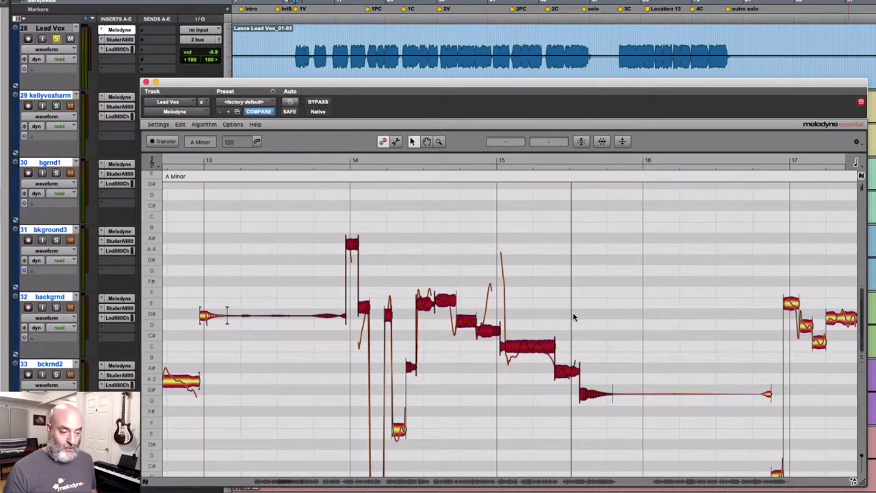
pyautogui.hscroll(6, 572, 312)
pyautogui.hscroll(1, 572, 314)
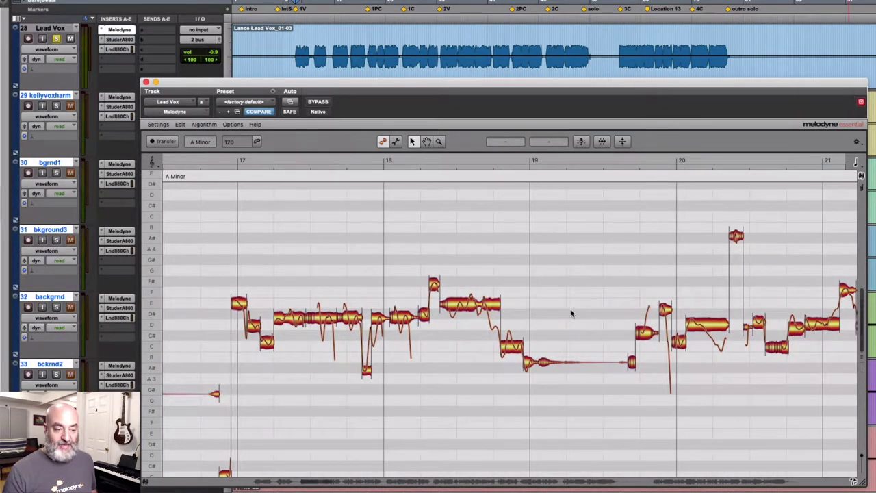
pyautogui.hscroll(1, 571, 313)
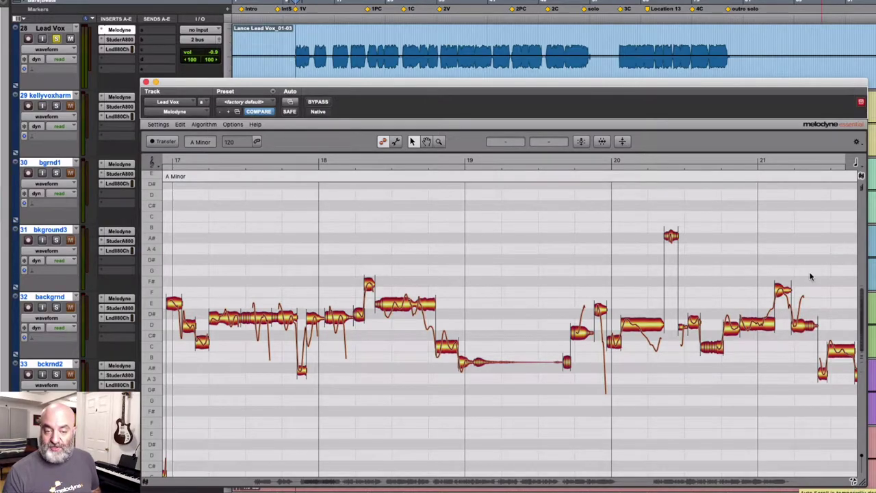
pyautogui.click(803, 158)
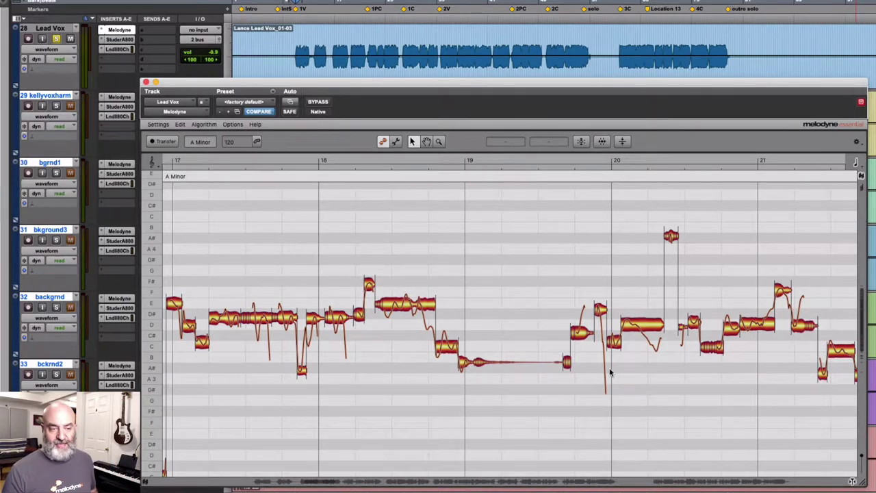
# Step: Start correcting the vocal's pitch with Snap to chord scale off and Pitch Center at 100%
pyautogui.hscroll(-10, 599, 375)
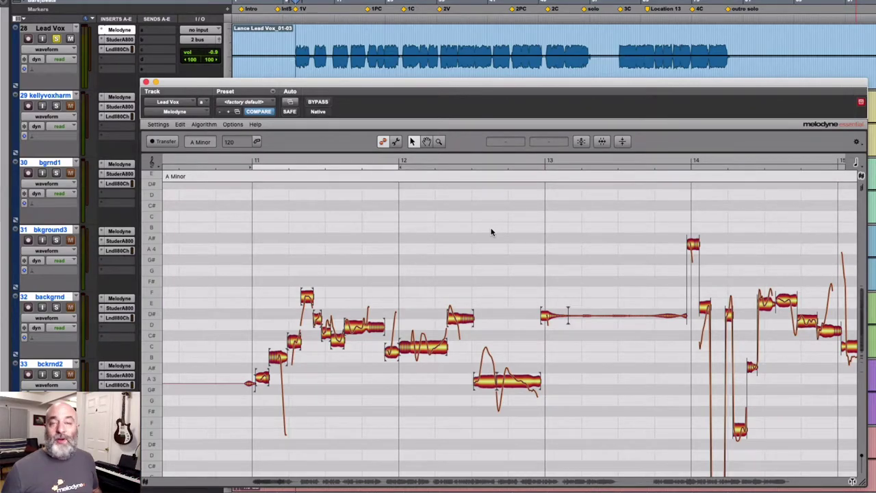
pyautogui.click(583, 142)
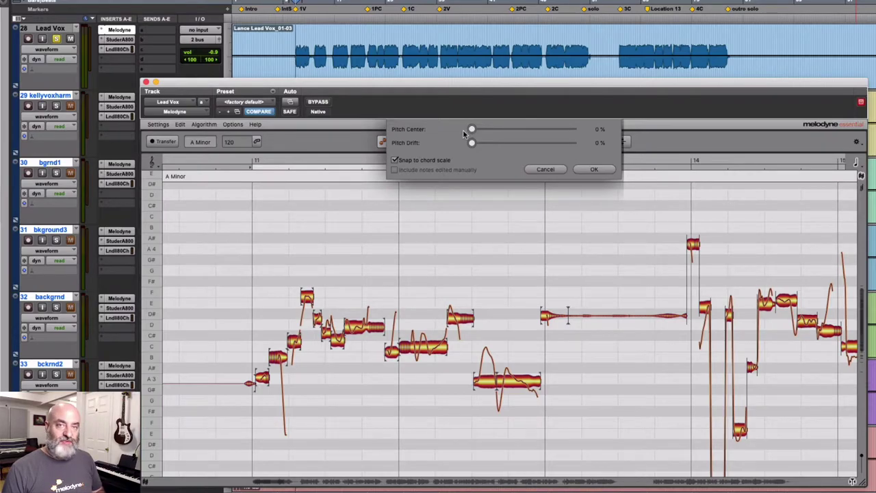
pyautogui.click(397, 160)
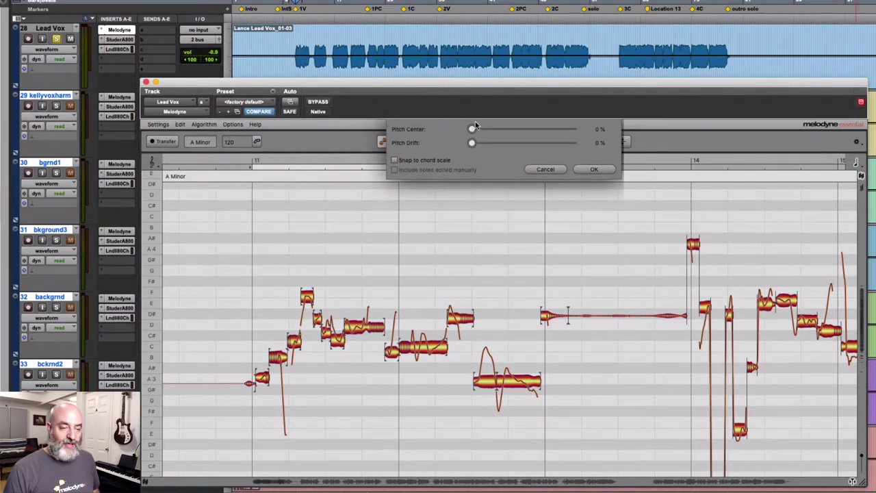
pyautogui.moveTo(471, 130); pyautogui.dragTo(557, 132)
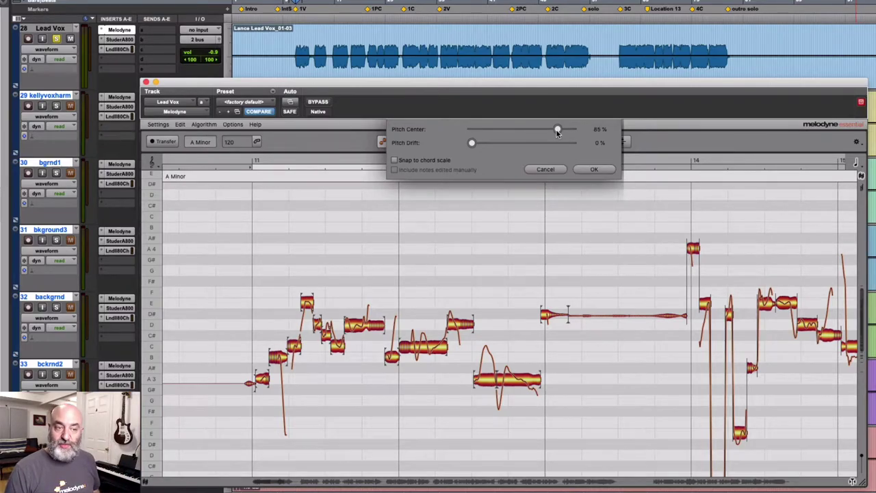
pyautogui.moveTo(572, 132); pyautogui.dragTo(606, 130)
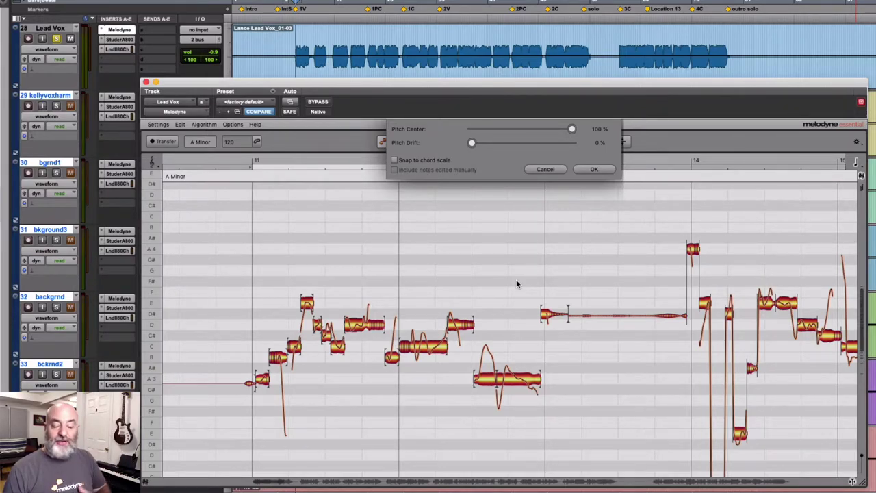
# Step: Compare the pitch correction with Snap to chord scale on and off, leave it off, and set Pitch Drift to 50%
pyautogui.click(393, 160)
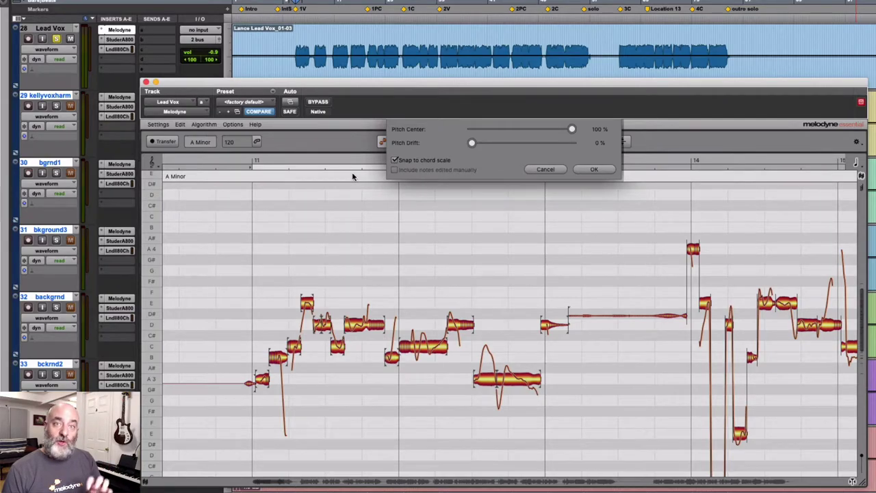
pyautogui.click(395, 160)
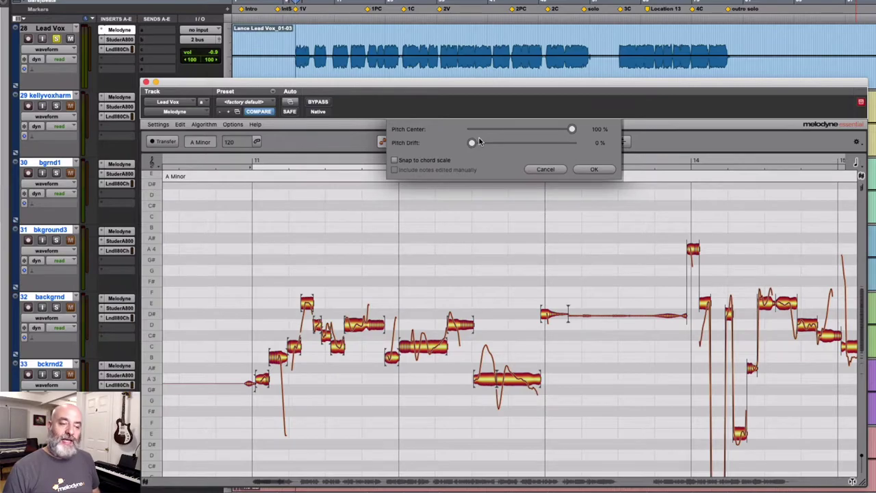
pyautogui.moveTo(472, 144); pyautogui.dragTo(520, 146)
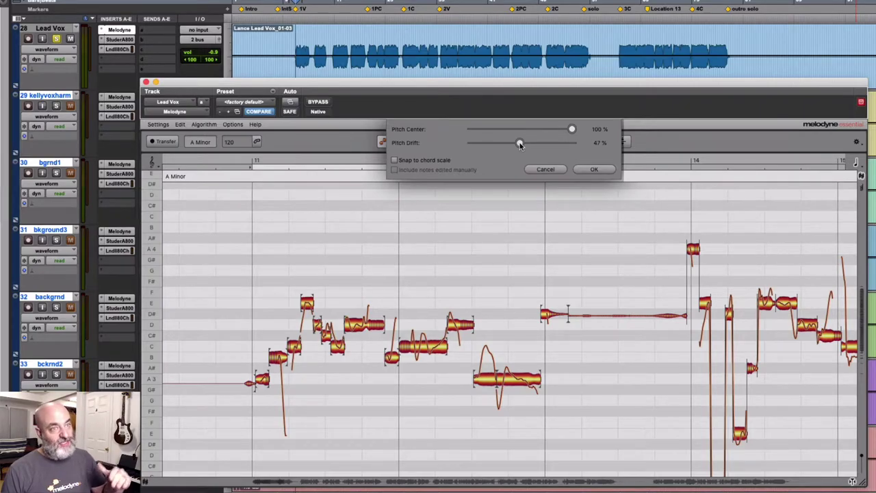
pyautogui.moveTo(520, 145); pyautogui.dragTo(523, 145)
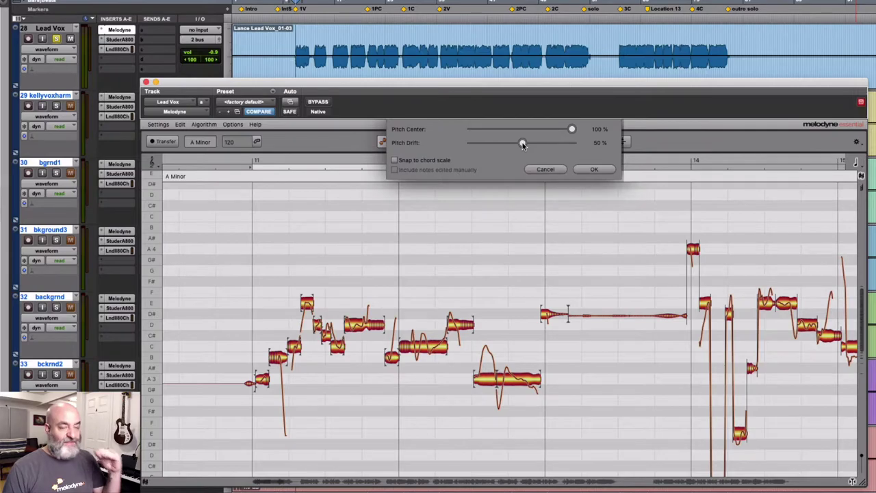
# Step: Apply the pitch correction with Pitch Center at 100% and Pitch Drift at 50%
pyautogui.click(587, 169)
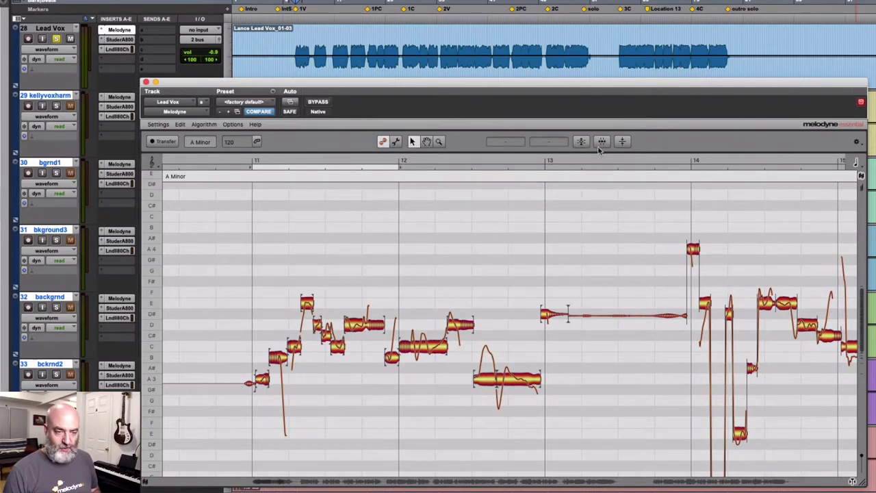
# Step: Try quantizing the timing of all notes to the 1/4 groove reference at 23% intensity, and cancel it
pyautogui.click(602, 144)
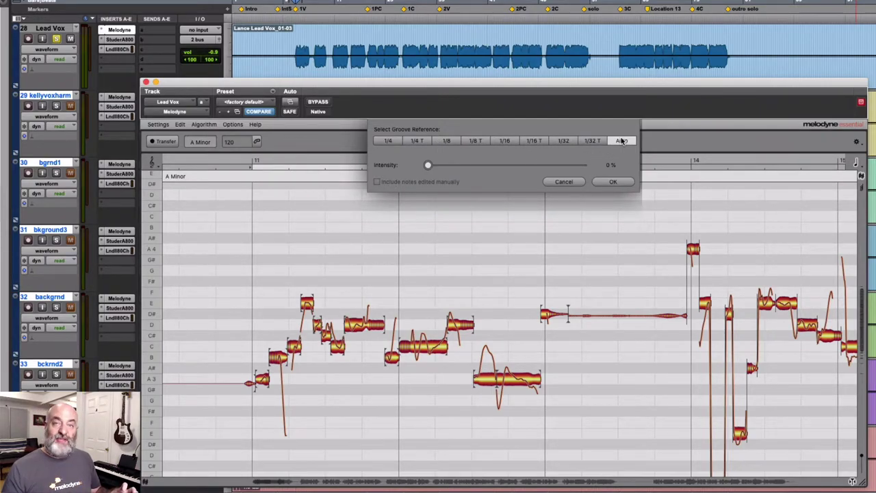
pyautogui.click(389, 142)
pyautogui.moveTo(426, 165); pyautogui.dragTo(463, 166)
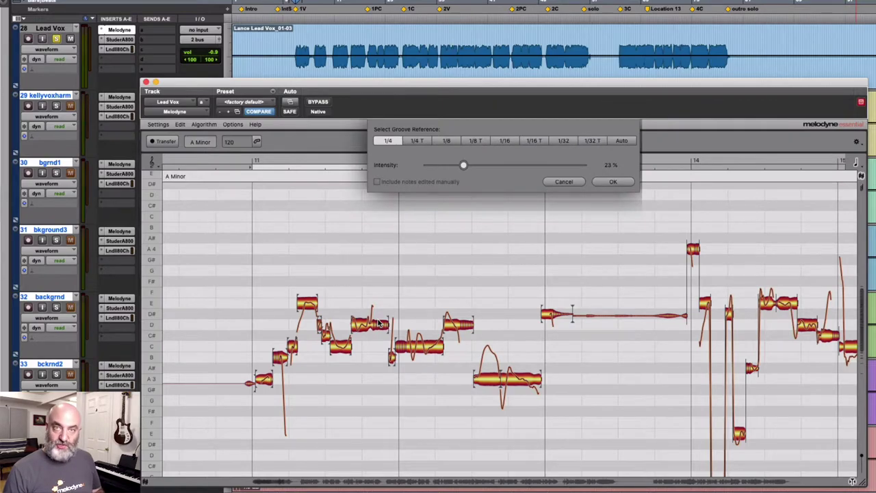
pyautogui.click(564, 181)
# Step: Select the notes of bars 11 and 12, try quantizing them to 1/4 at 21% intensity, and cancel it
pyautogui.moveTo(223, 282); pyautogui.dragTo(513, 398)
pyautogui.click(601, 141)
pyautogui.click(395, 142)
pyautogui.moveTo(427, 167); pyautogui.dragTo(461, 165)
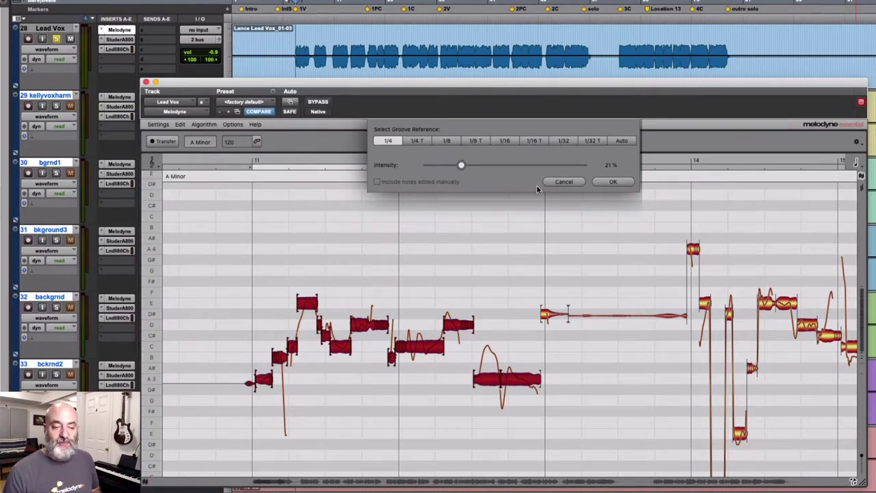
pyautogui.click(564, 182)
# Step: Stretch the start of the D#4 note at bar 13 earlier, and examine the Include notes edited manually option for time quantizing
pyautogui.click(523, 300)
pyautogui.moveTo(540, 314); pyautogui.dragTo(505, 314)
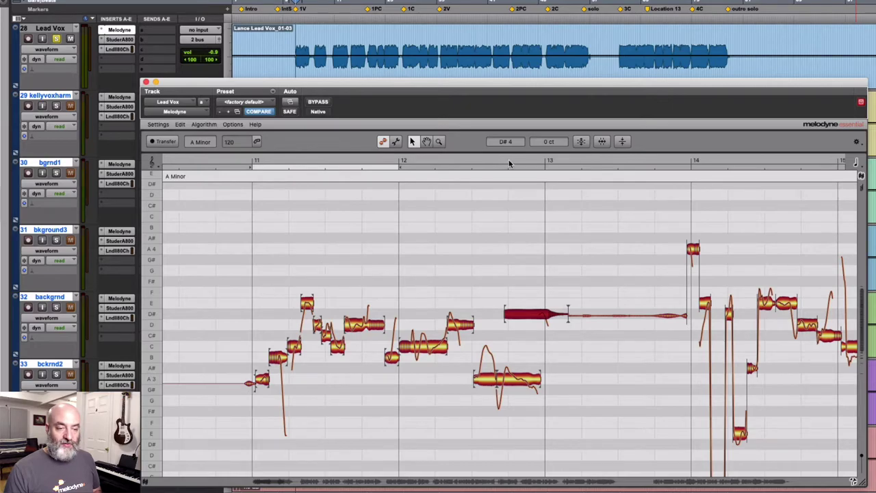
pyautogui.click(601, 142)
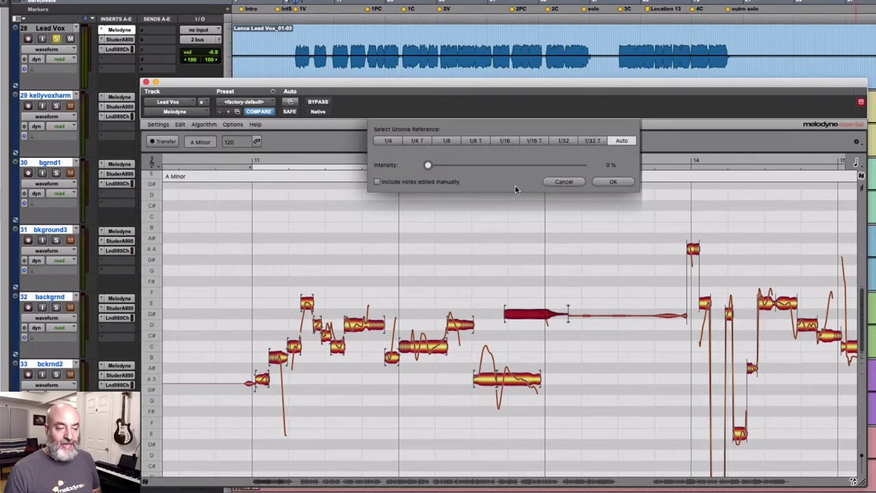
pyautogui.click(377, 182)
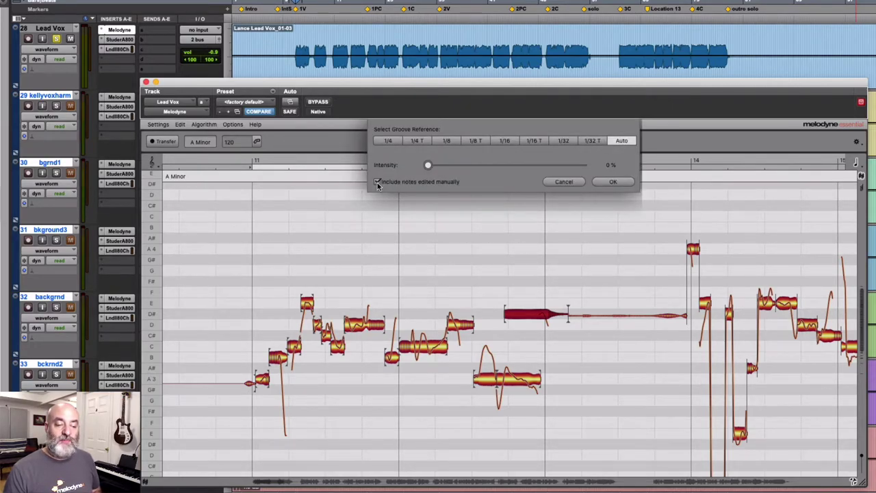
pyautogui.click(377, 182)
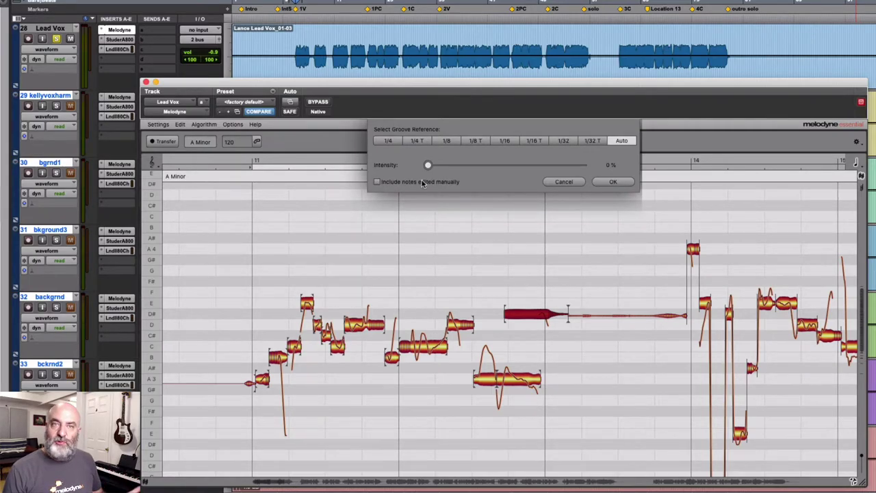
pyautogui.click(575, 183)
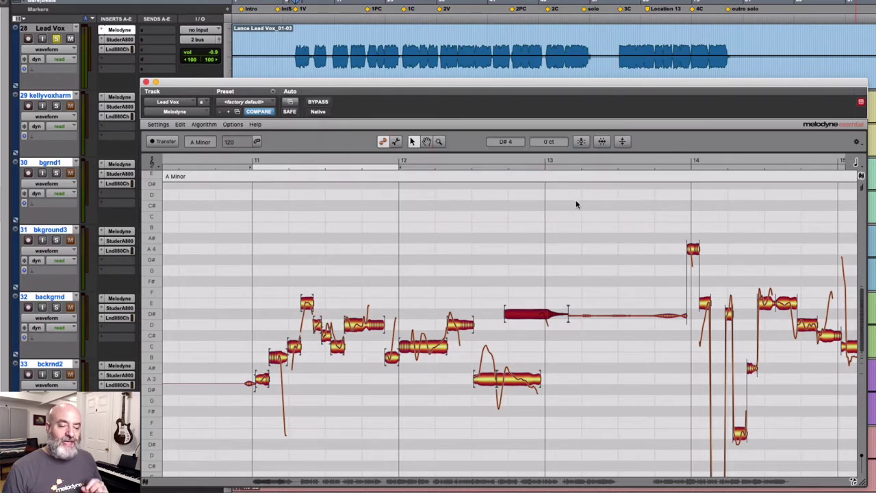
# Step: View the note leveling options without applying them, and undo the stretch of the D#4 note
pyautogui.click(623, 141)
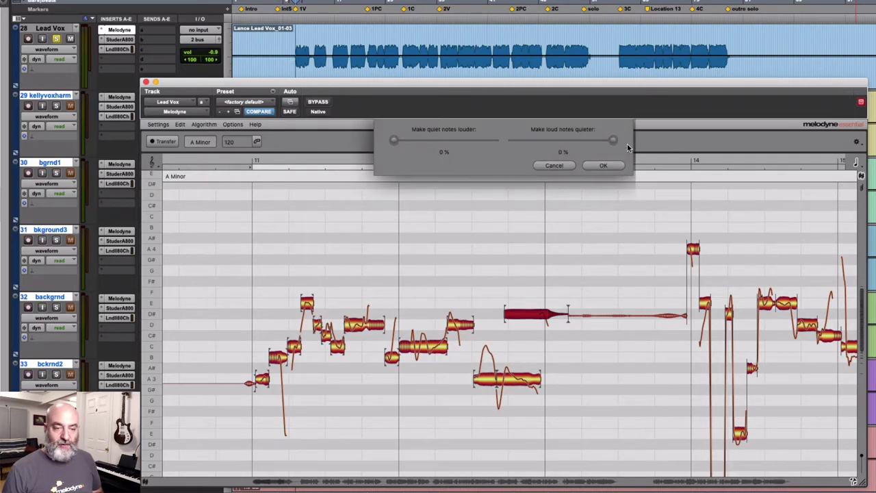
pyautogui.click(554, 165)
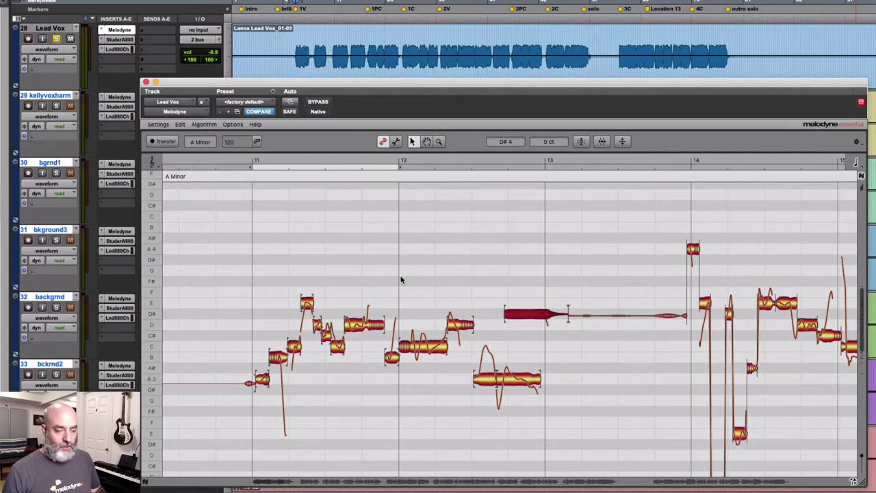
pyautogui.press('super+z')
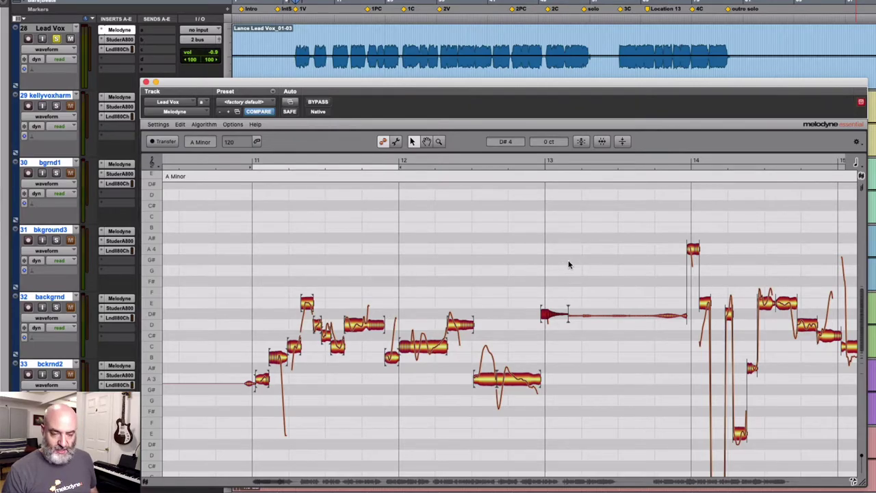
# Step: Level the run of notes around E3 in bar 14, making quiet notes 91% louder and loud notes 100% quieter
pyautogui.scroll(-3, 619, 269)
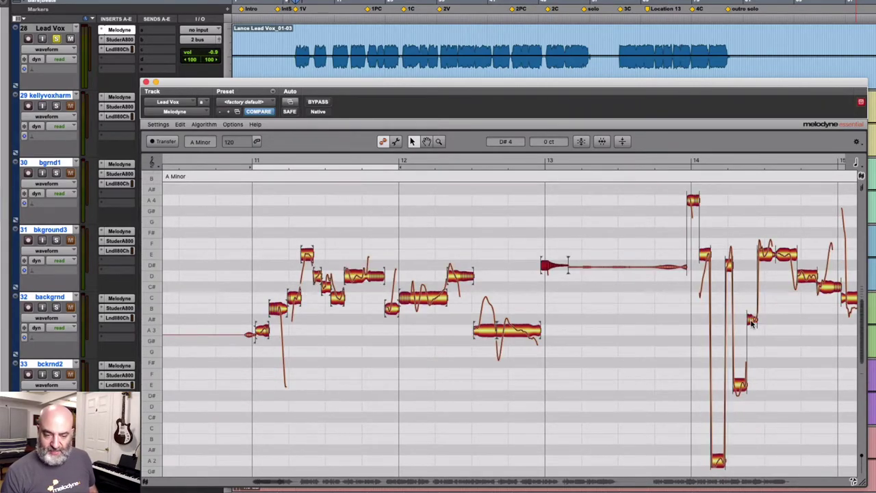
pyautogui.click(741, 384)
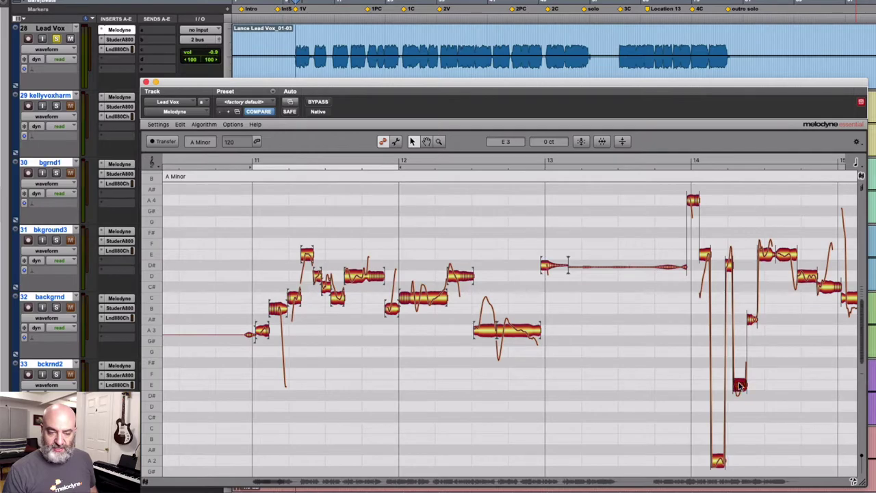
pyautogui.keyDown('shift'); pyautogui.click(766, 257); pyautogui.keyUp('shift')
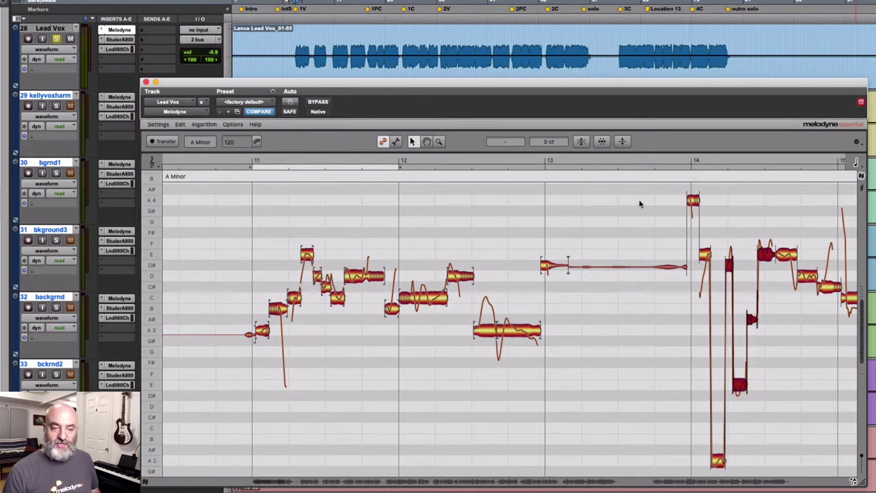
pyautogui.click(622, 142)
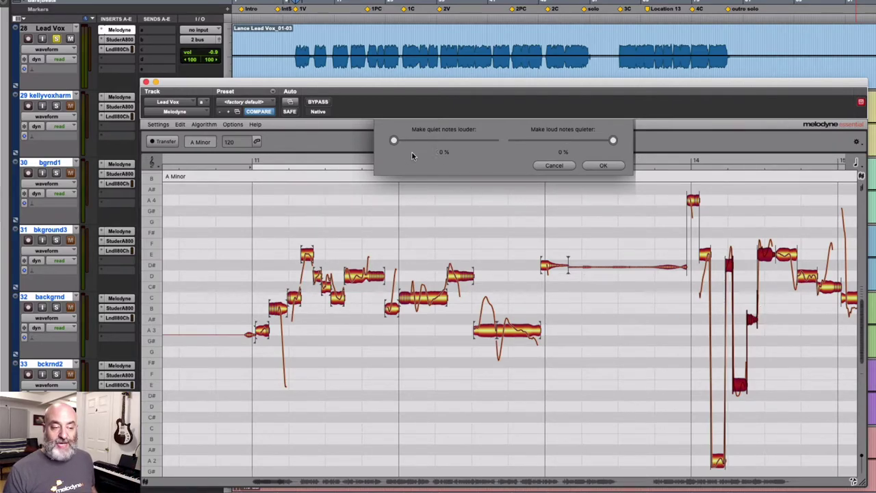
pyautogui.moveTo(394, 142); pyautogui.dragTo(484, 140)
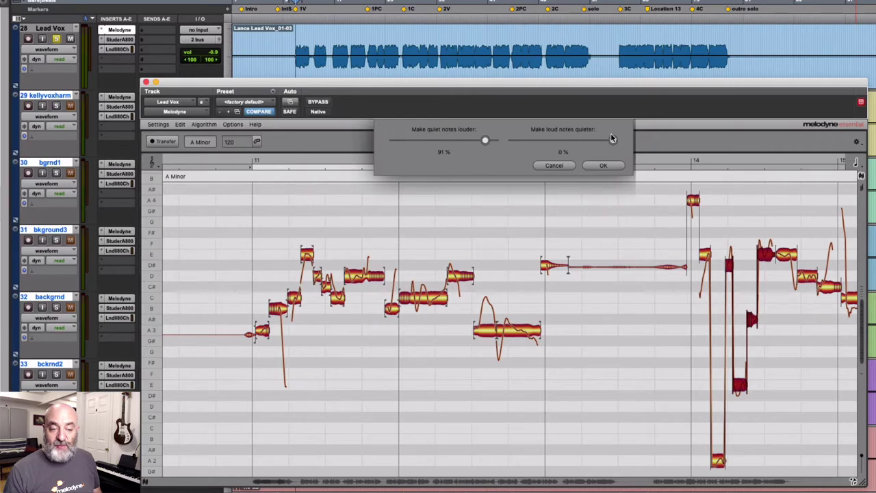
pyautogui.moveTo(613, 142); pyautogui.dragTo(510, 157)
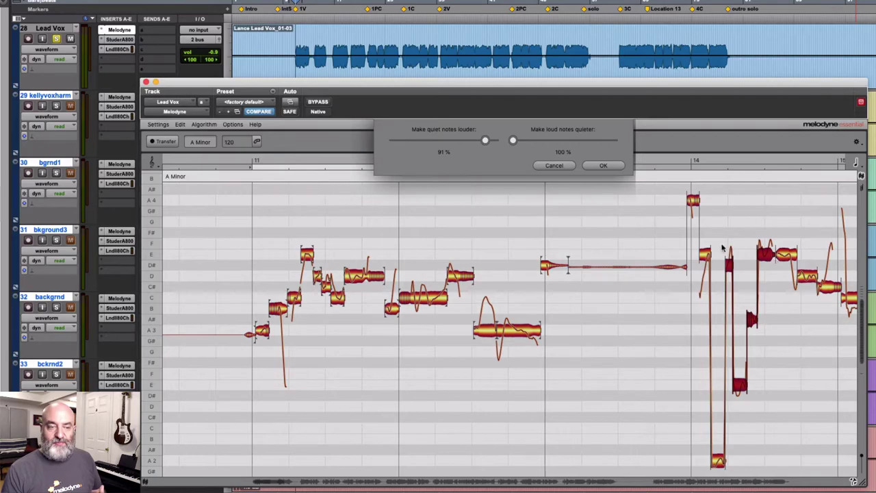
pyautogui.click(602, 165)
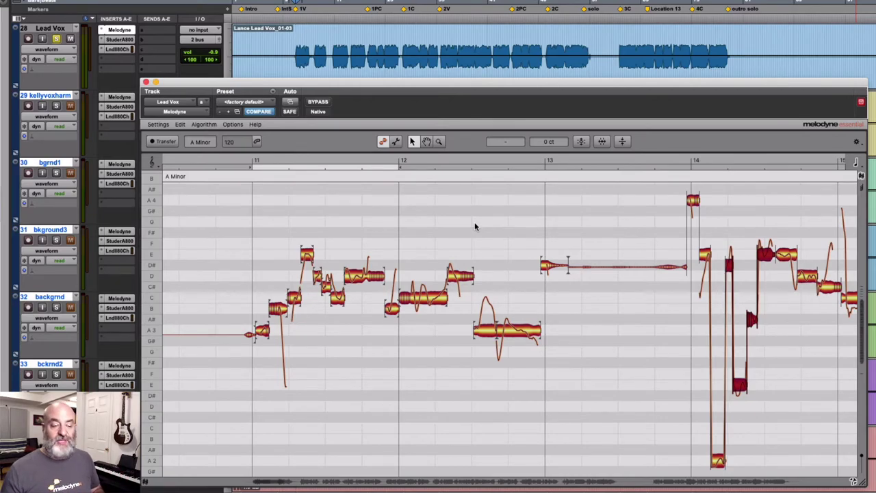
# Step: Raise the last D note in bar 12 to D#4 and stretch its start earlier
pyautogui.click(456, 275)
pyautogui.moveTo(454, 281); pyautogui.dragTo(446, 267)
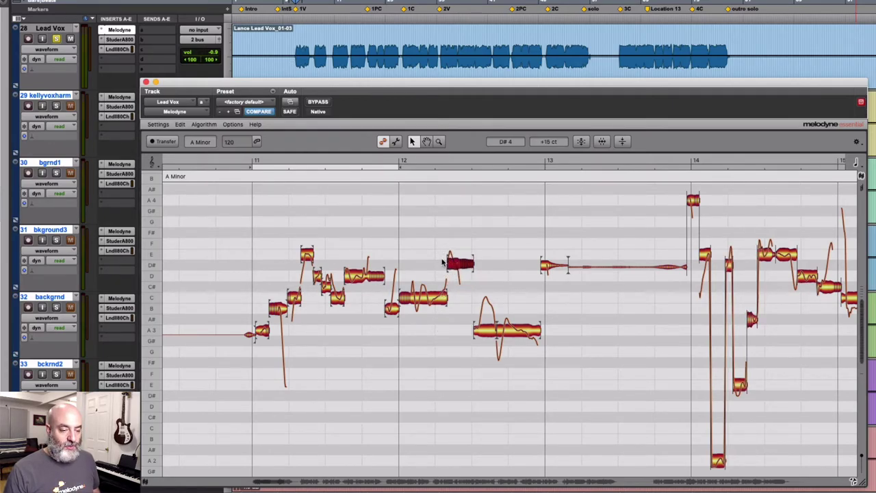
pyautogui.moveTo(444, 262); pyautogui.dragTo(433, 265)
pyautogui.press('super+z')
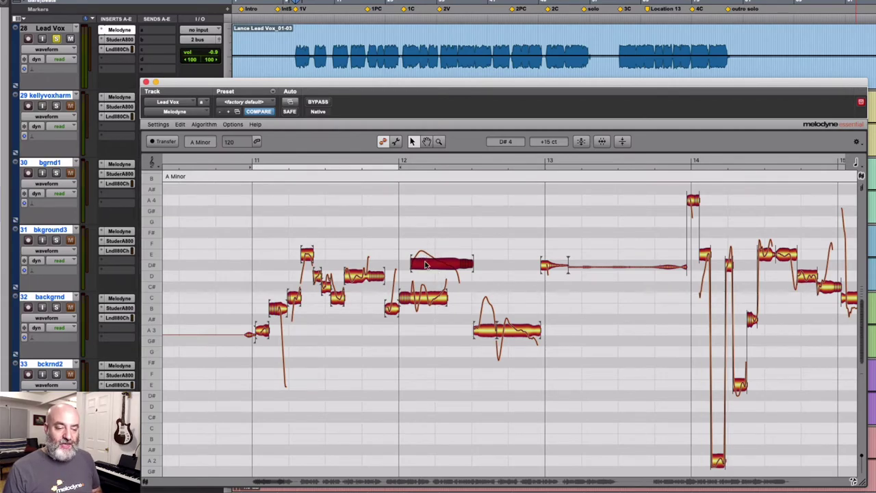
# Step: Restore the original timing of the raised D#4 note in bar 12
pyautogui.rightClick(422, 263)
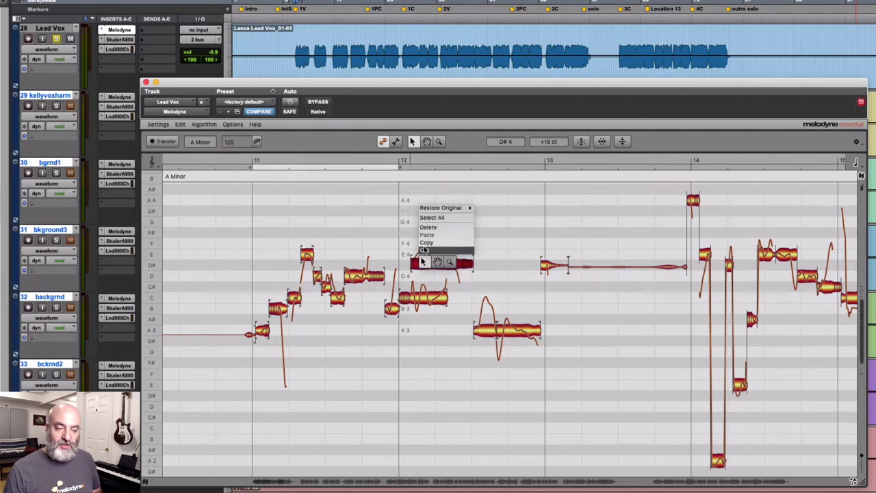
pyautogui.moveTo(468, 208)
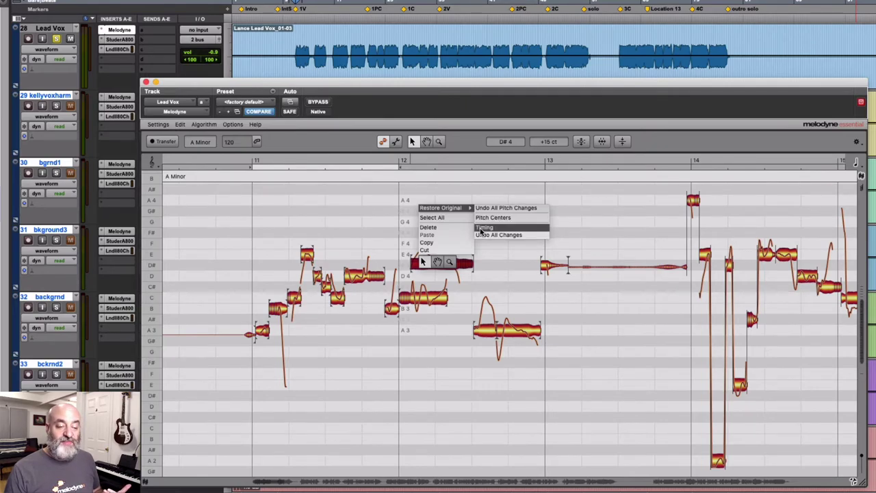
pyautogui.click(482, 228)
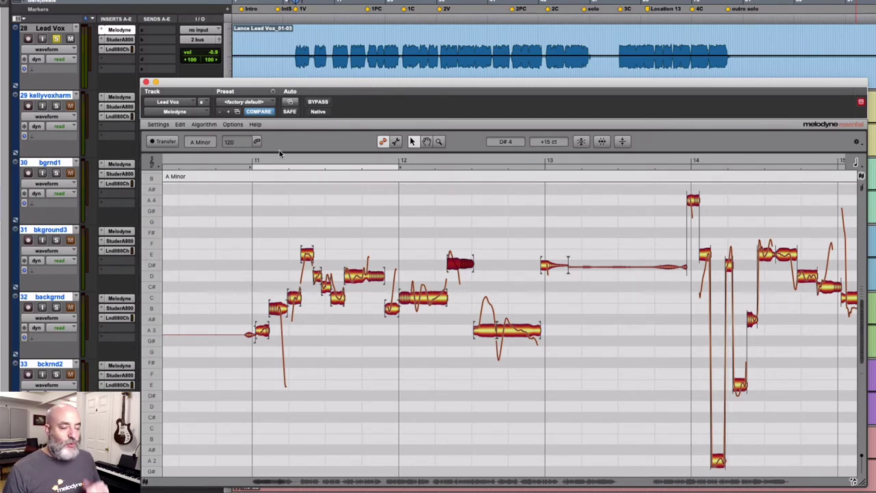
# Step: Examine the Shortcuts page of the preferences and the Transport Bar entries in it
pyautogui.click(158, 125)
pyautogui.click(161, 134)
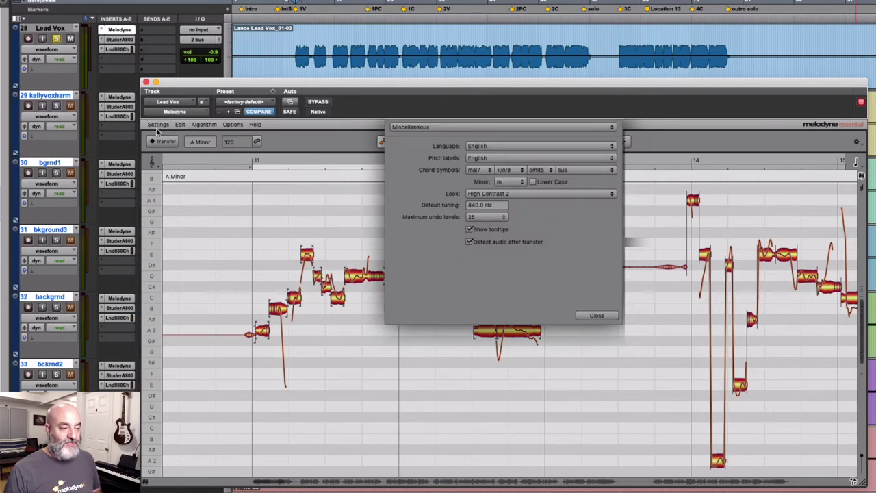
pyautogui.click(418, 127)
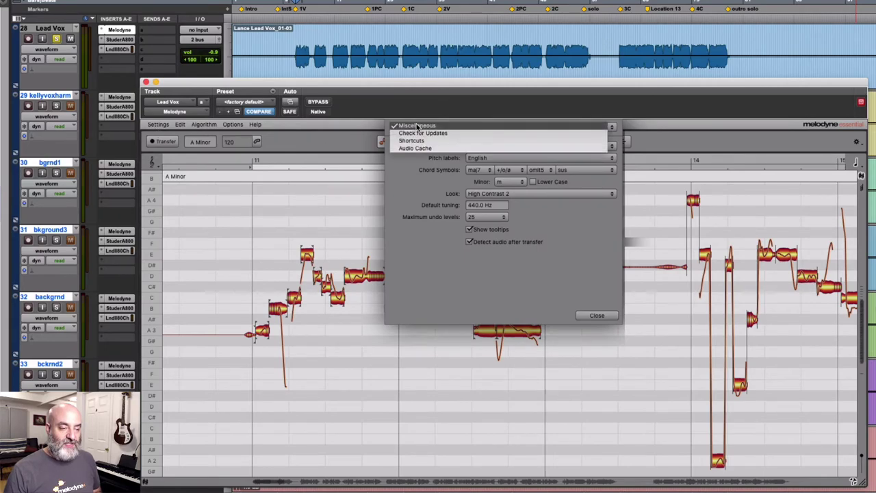
pyautogui.click(417, 139)
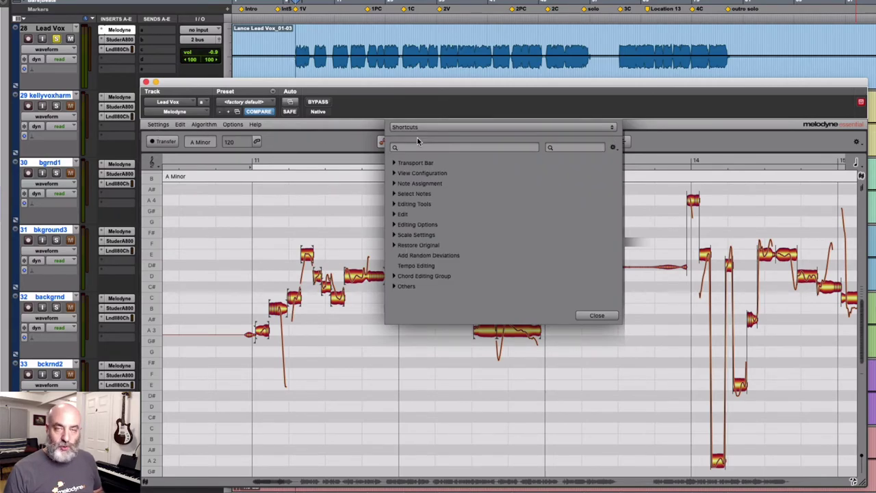
pyautogui.click(394, 163)
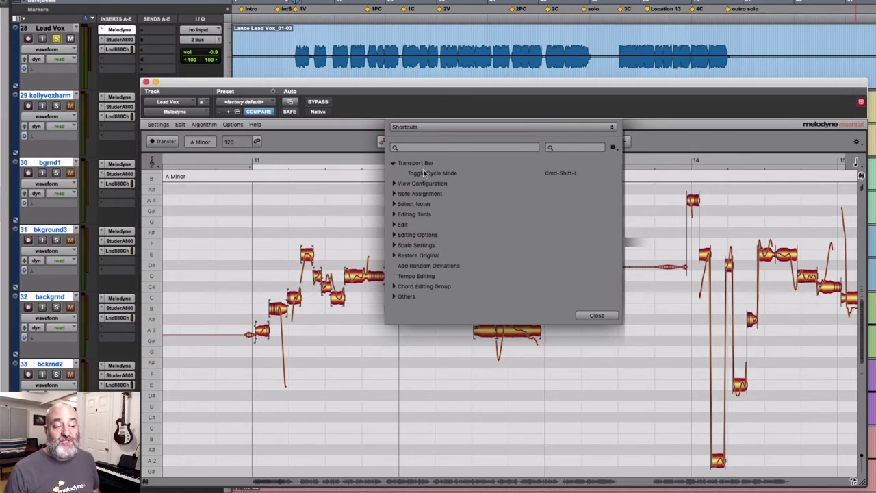
pyautogui.click(597, 316)
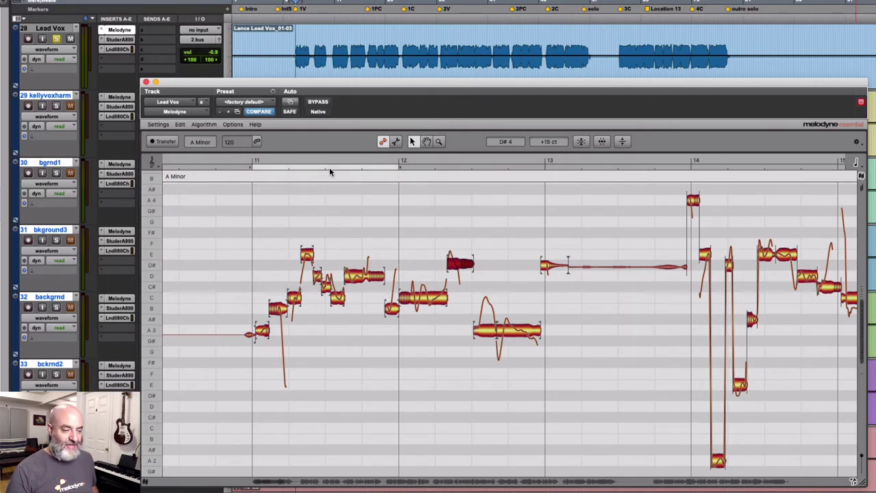
# Step: Assign Cmd-Alt-Shift-B to Toggle Cycle Mode in the shortcut preferences, and view the available shortcut sets
pyautogui.click(162, 127)
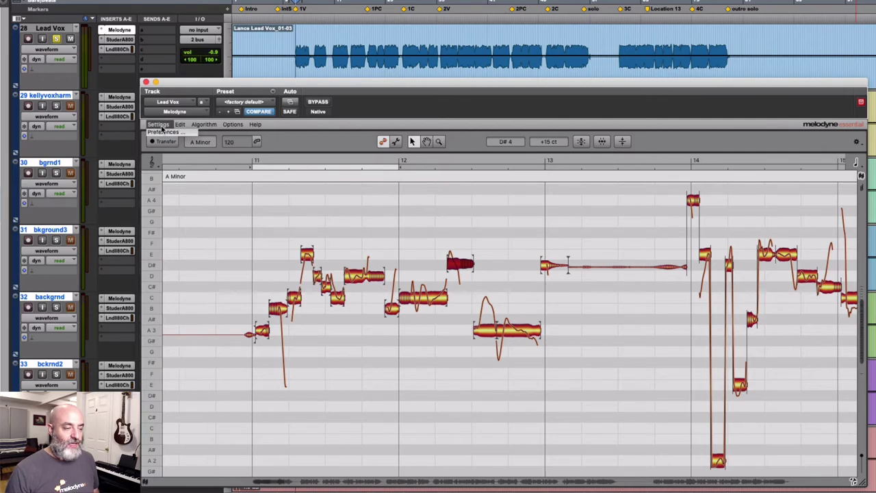
pyautogui.click(165, 135)
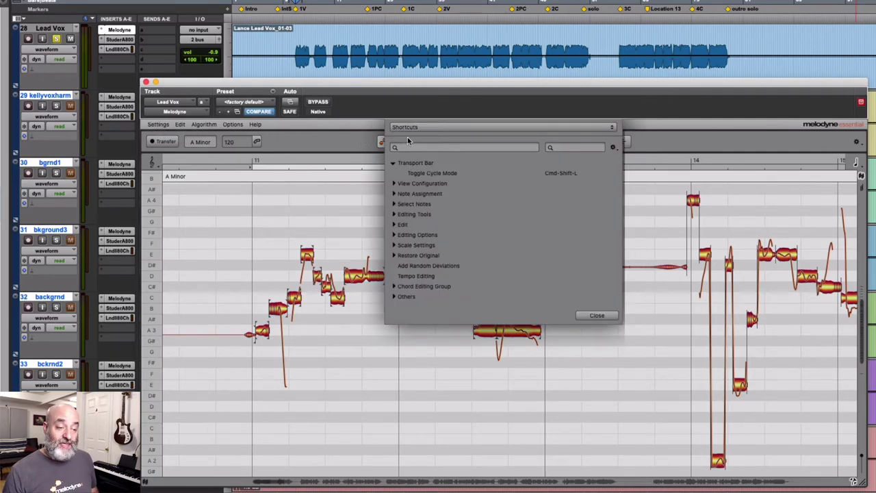
pyautogui.click(554, 173)
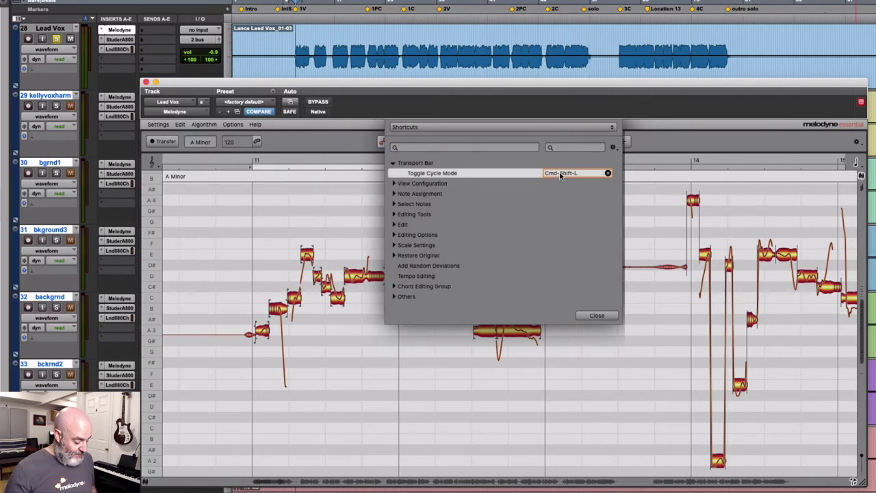
pyautogui.press('super+alt+shift+b')
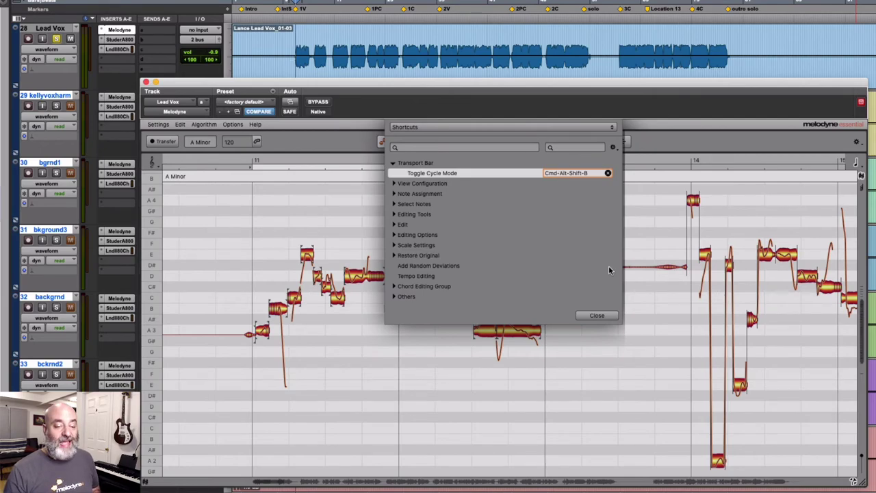
pyautogui.click(612, 149)
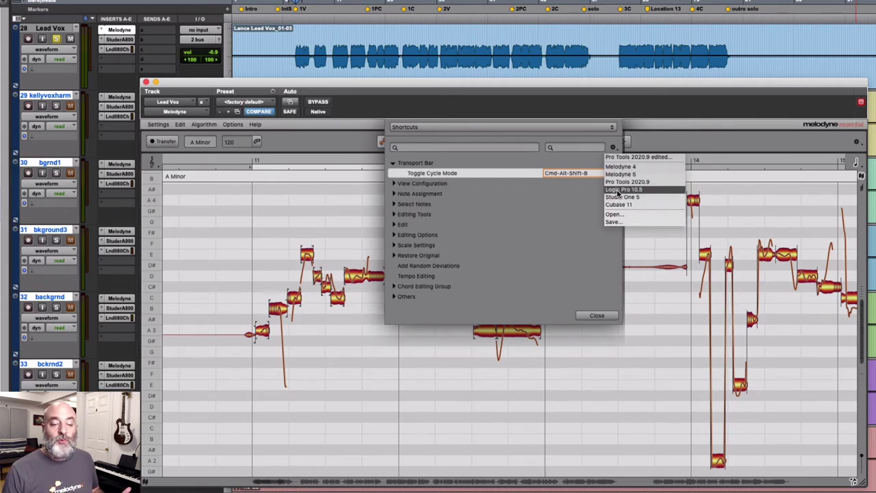
pyautogui.click(579, 170)
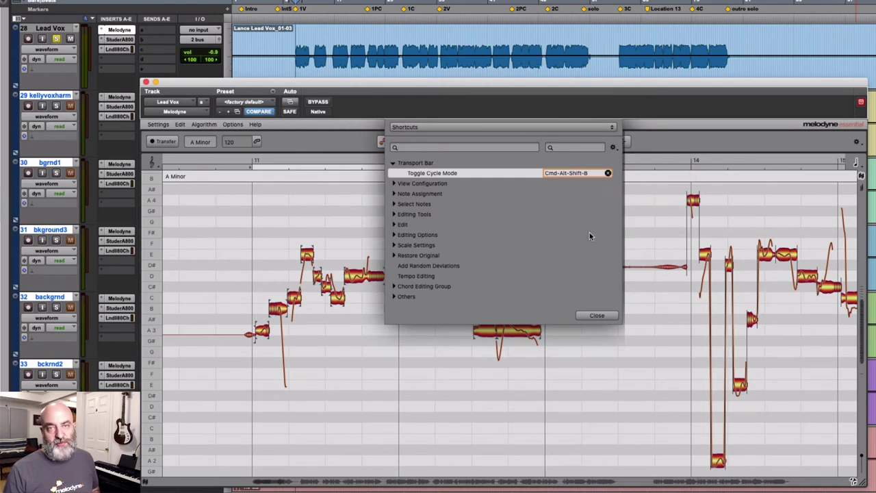
# Step: Close the shortcut preferences
pyautogui.click(597, 315)
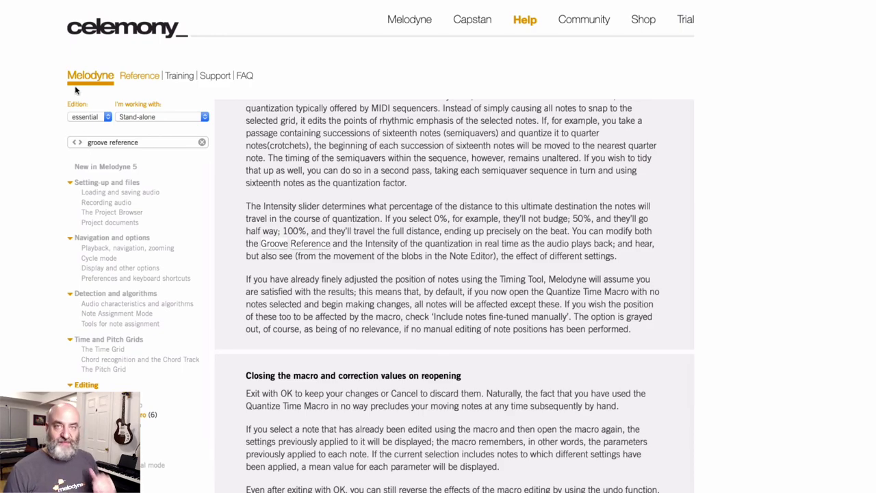
# Step: In Celemony's online Melodyne reference, view the available editions and working environments, keeping essential and Stand-alone selected
pyautogui.click(79, 118)
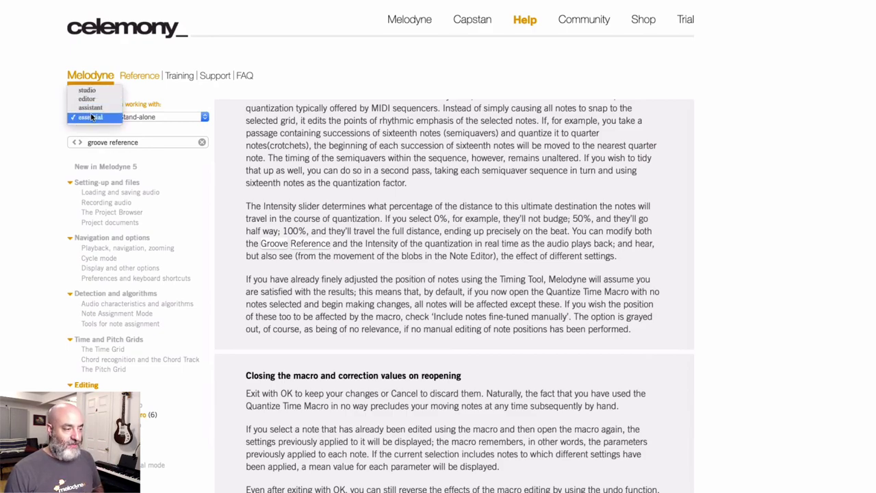
pyautogui.click(133, 119)
pyautogui.click(134, 120)
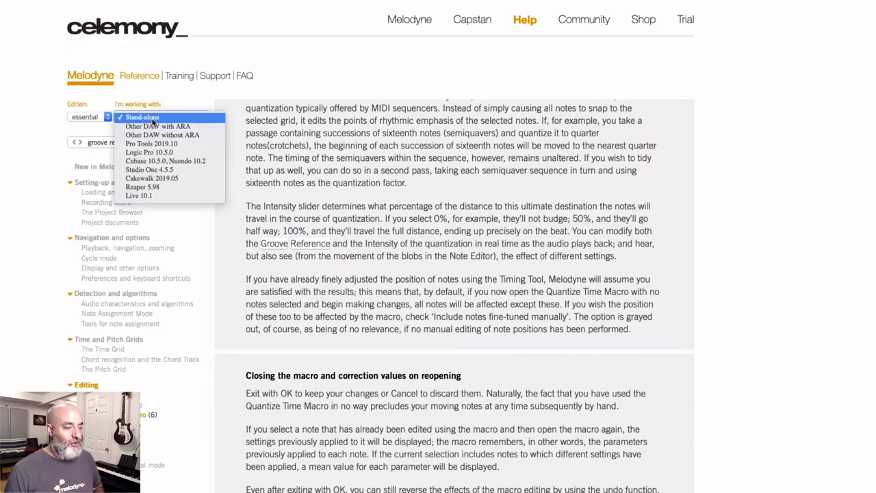
pyautogui.click(157, 119)
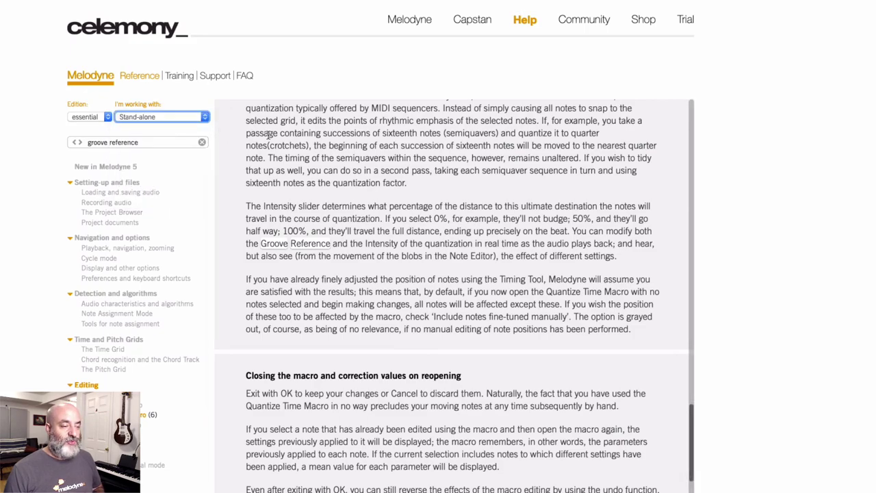
pyautogui.scroll(-2, 307, 198)
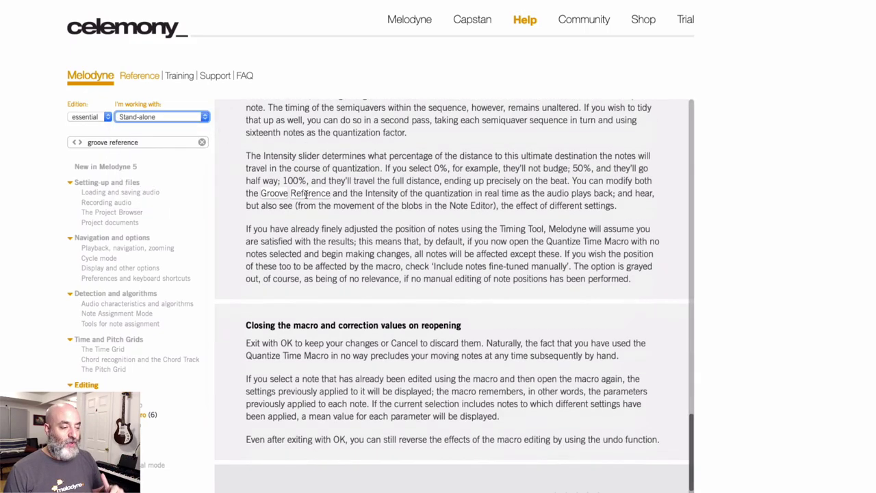
# Step: Set the Melodyne essential reference to Pro Tools 2019.10 and look through its update guide and topic list
pyautogui.click(180, 118)
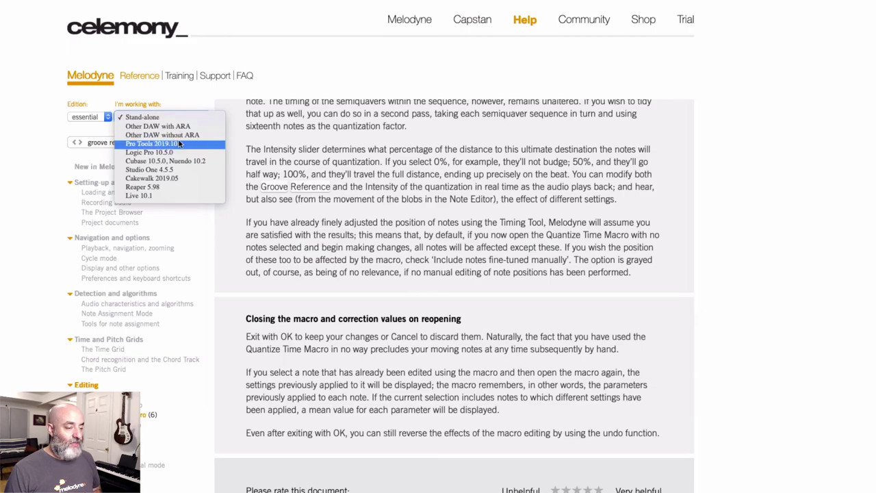
pyautogui.click(151, 143)
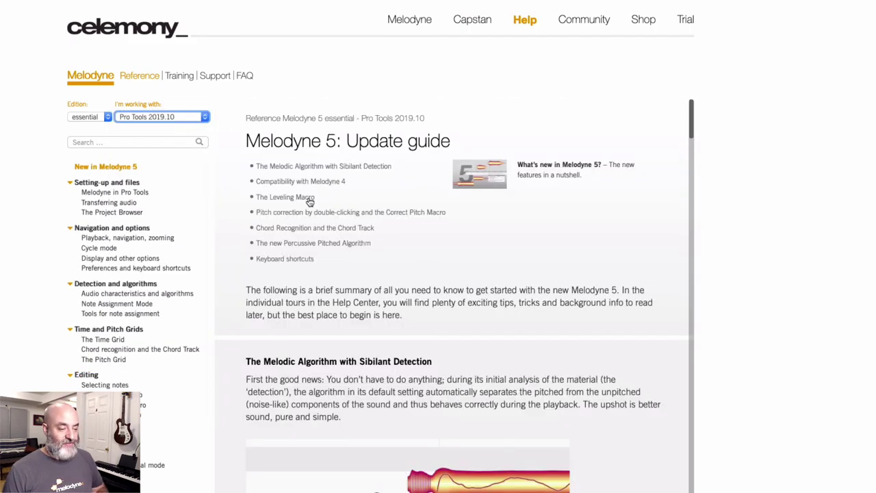
pyautogui.scroll(-5, 307, 203)
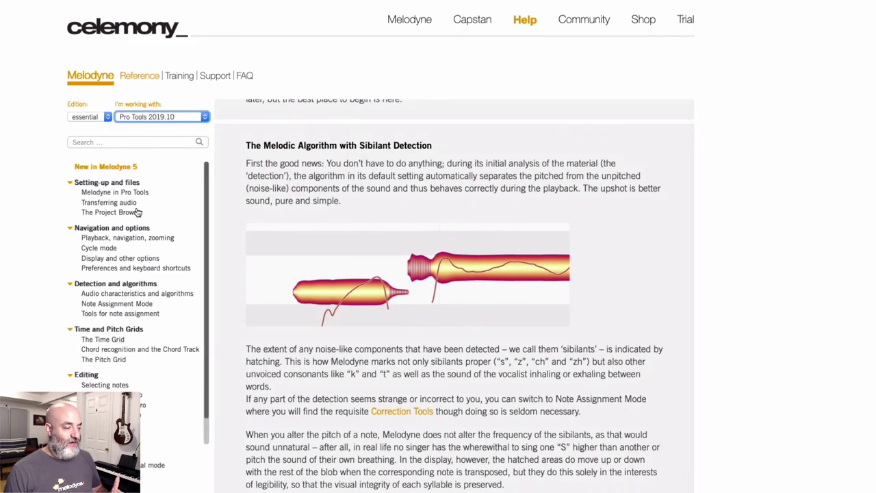
pyautogui.scroll(-1, 124, 218)
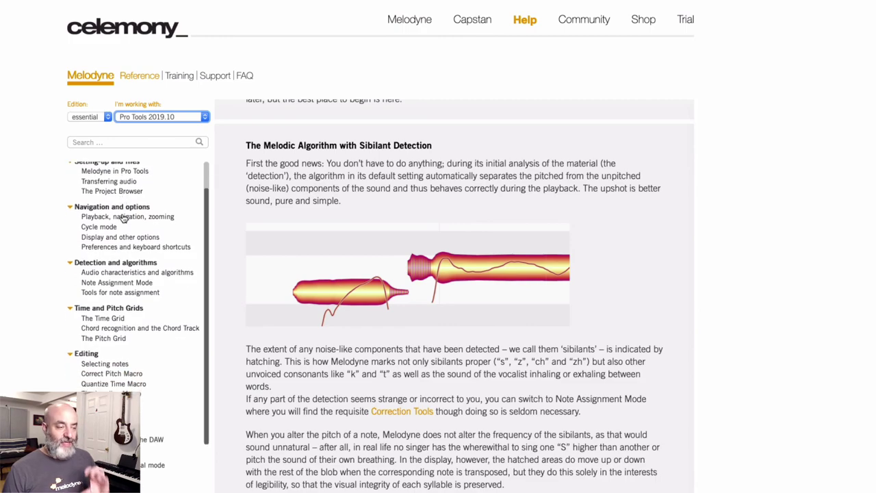